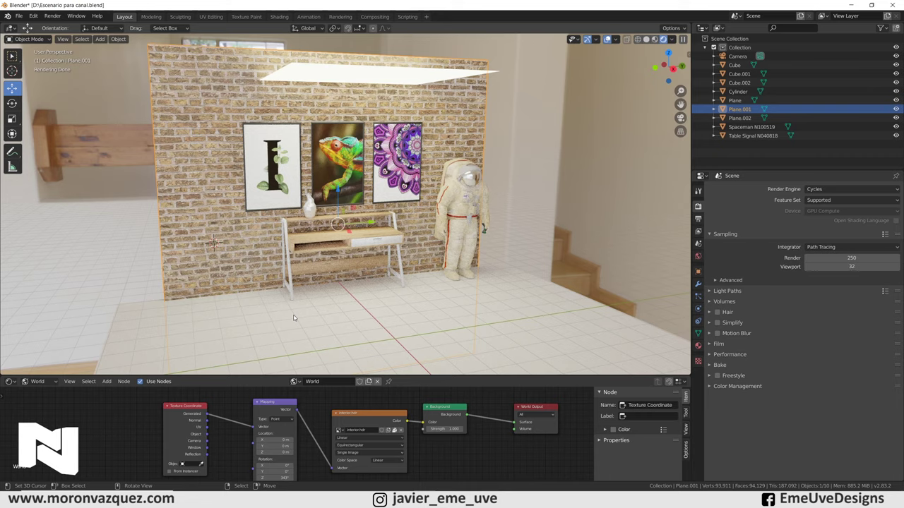
Step: Orbit and zoom around the rendered set to inspect it from the side
left_click_drag(293, 325, 491, 246)
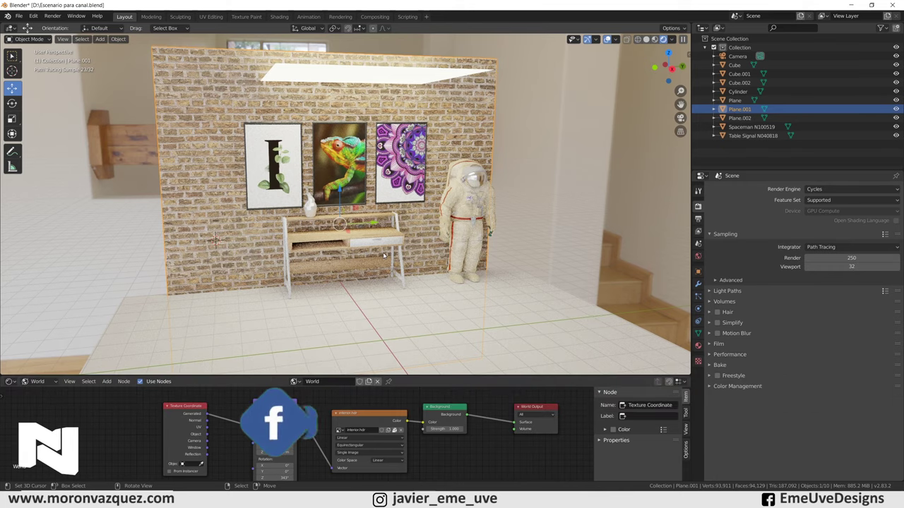
scroll(354, 251, "up", 2)
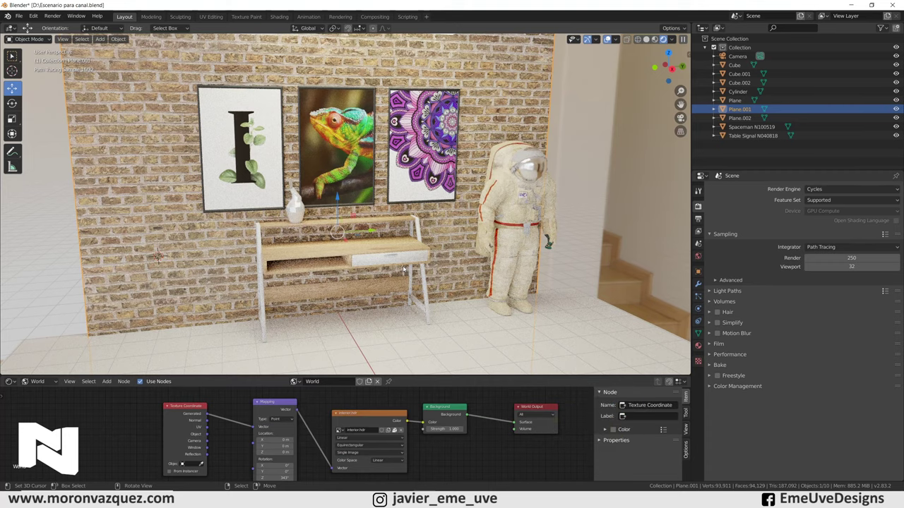
scroll(403, 270, "down", 5)
mouse_move(526, 206)
left_mouse_down()
mouse_move(449, 208)
mouse_move(517, 210)
left_mouse_up()
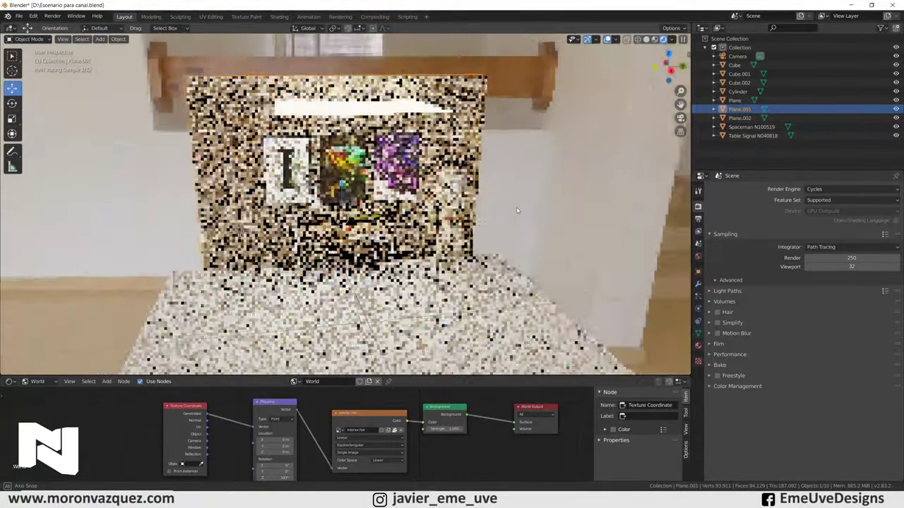
scroll(516, 211, "up", 2)
scroll(517, 210, "up", 2)
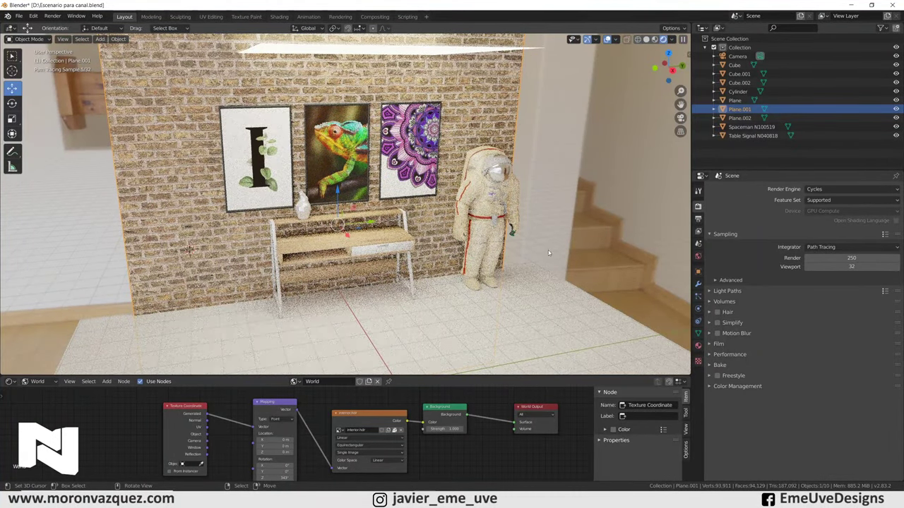
Step: Switch to solid shading and orbit higher to reveal the ceiling, floor and camera
left_click(646, 39)
mouse_move(416, 265)
left_mouse_down()
mouse_move(383, 298)
mouse_move(365, 286)
mouse_move(413, 235)
left_mouse_up()
scroll(351, 253, "up", 3)
scroll(351, 253, "down", 2)
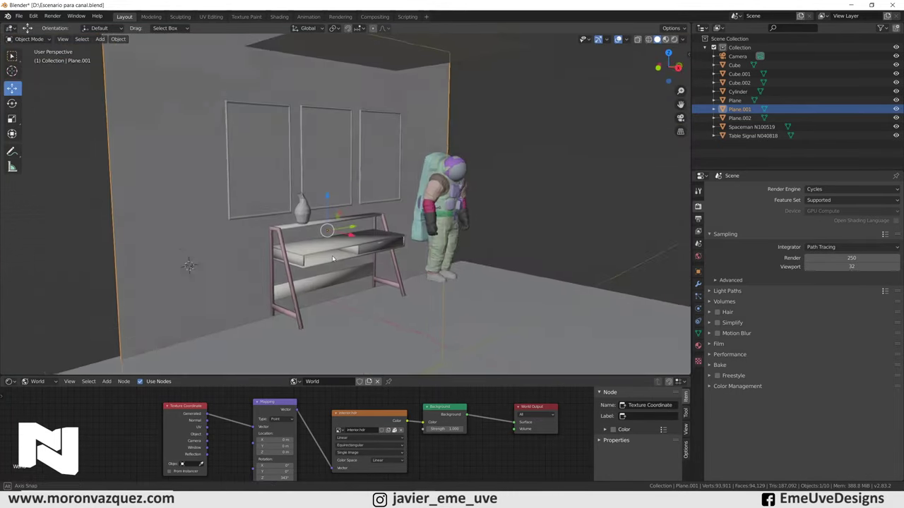
left_click_drag(352, 253, 190, 197)
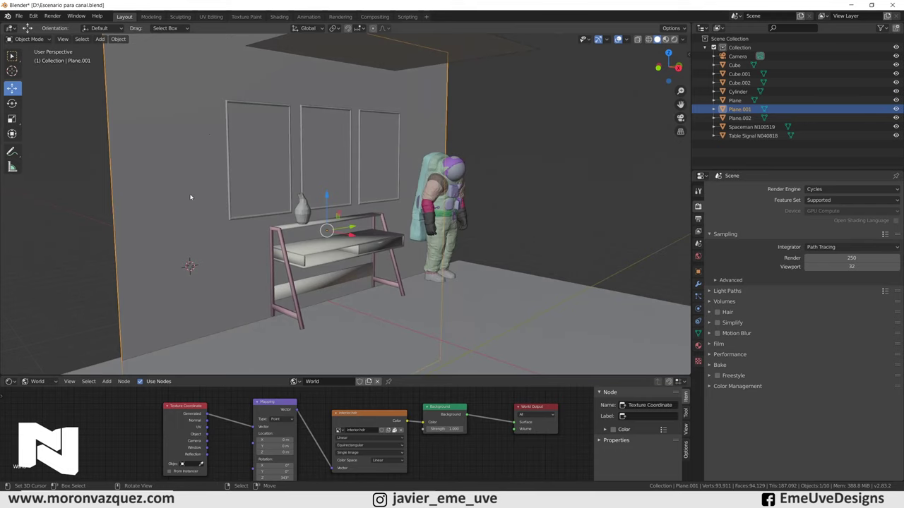
mouse_move(404, 144)
left_mouse_down()
mouse_move(390, 148)
mouse_move(463, 209)
left_mouse_up()
scroll(390, 148, "down", 2)
scroll(463, 210, "down", 2)
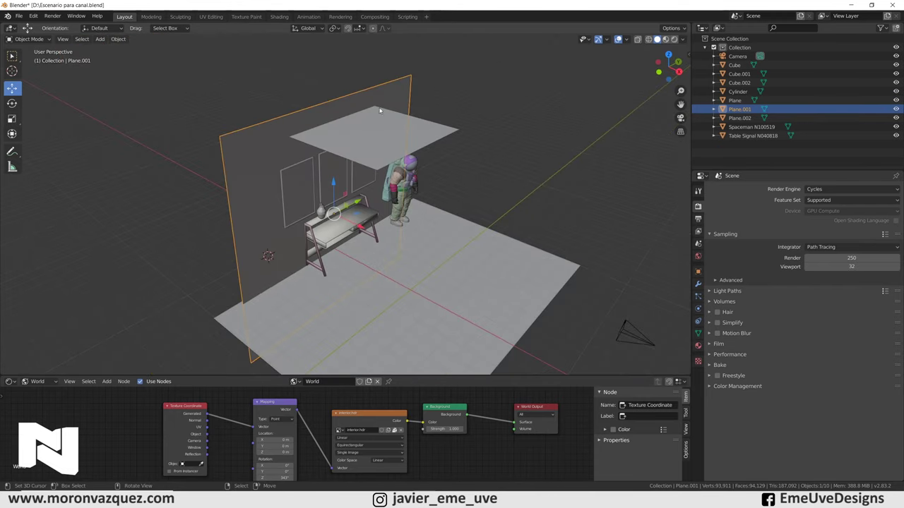
scroll(476, 277, "up", 2)
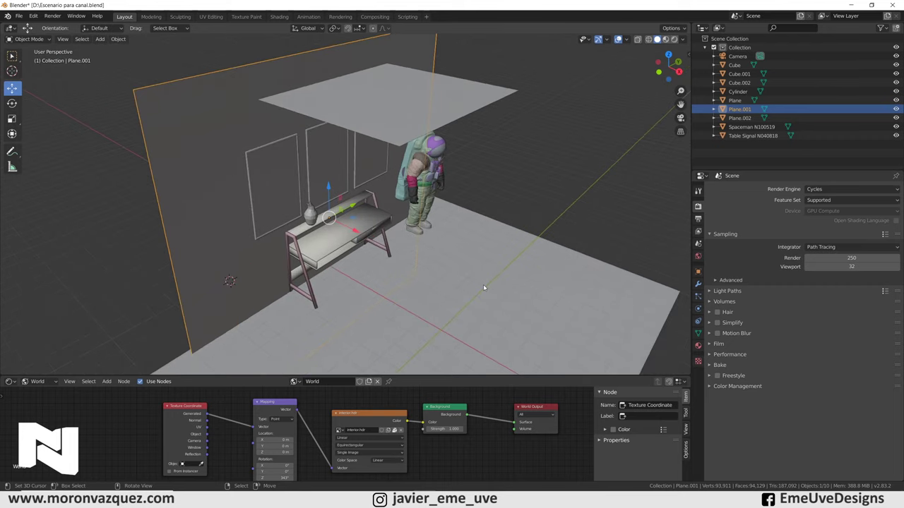
scroll(483, 288, "up", 2)
left_click_drag(480, 289, 443, 214)
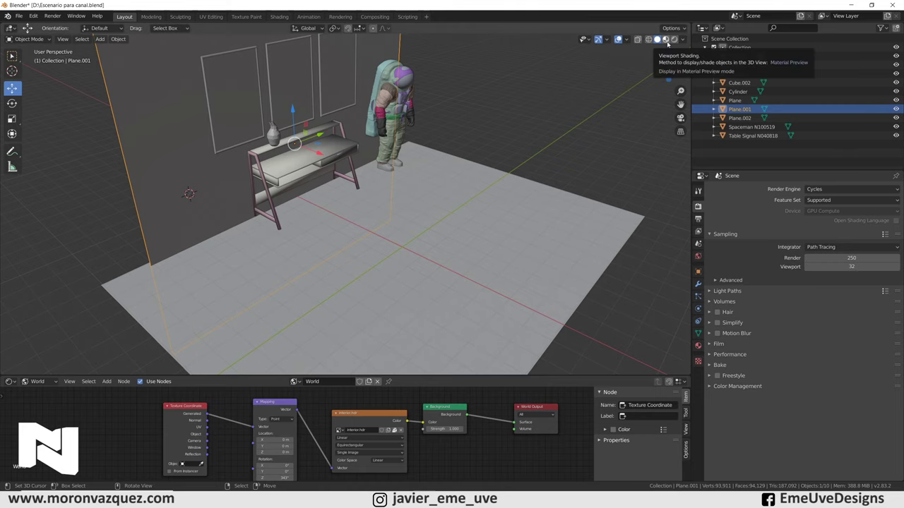
Step: Restore material shading, orbit straight-on to the wall, and look through the scene camera
left_click(666, 40)
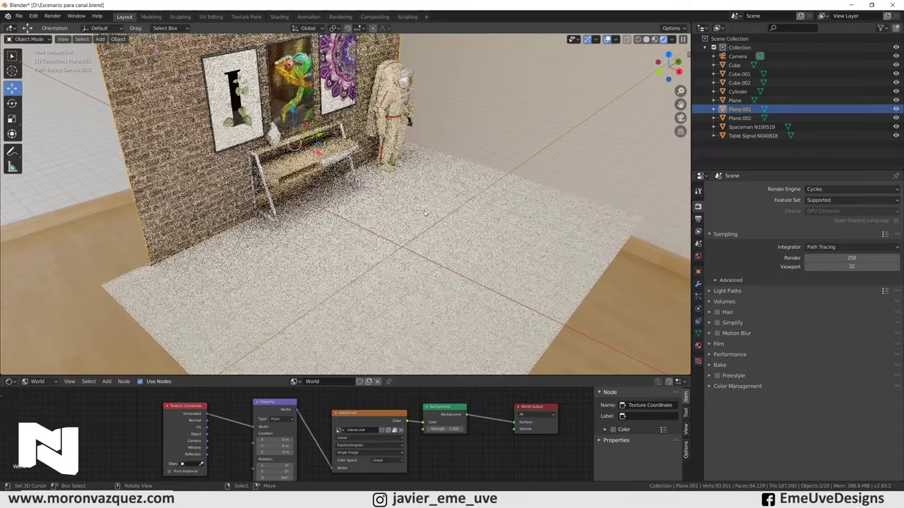
left_click_drag(424, 212, 480, 205)
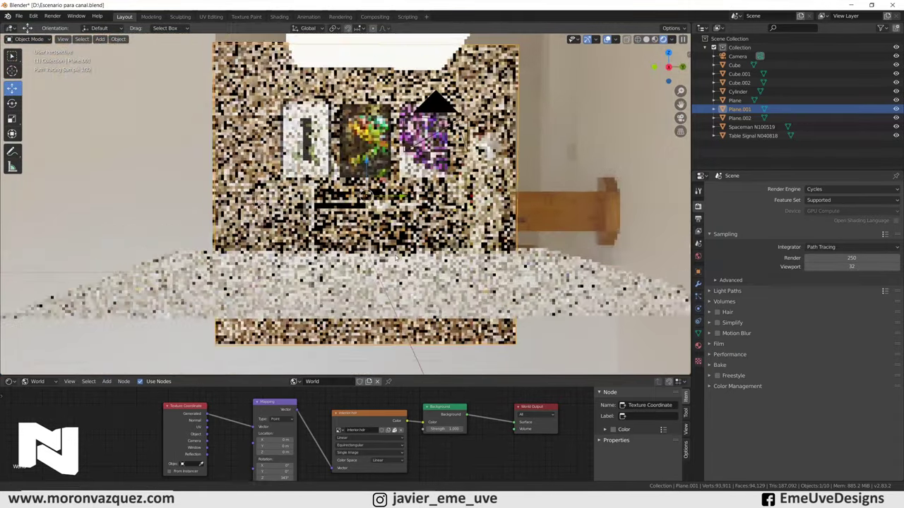
left_click_drag(480, 204, 391, 259)
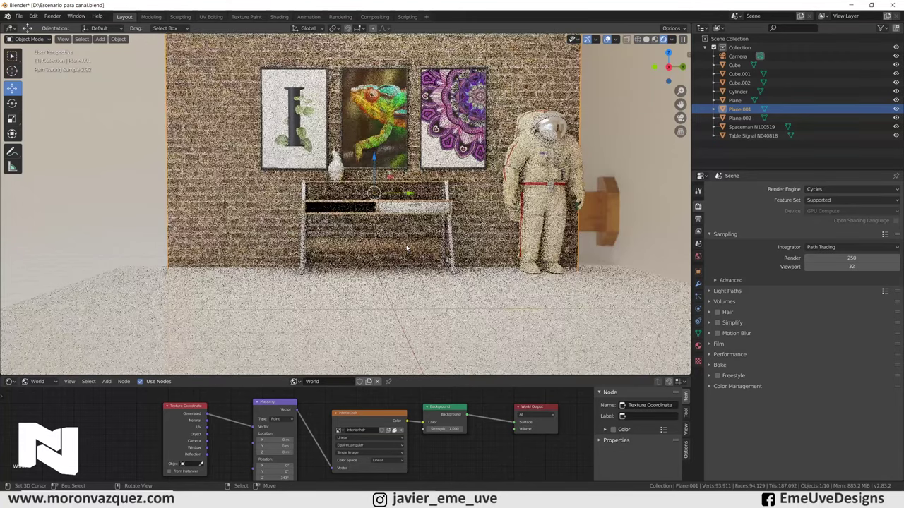
left_click_drag(406, 248, 445, 263)
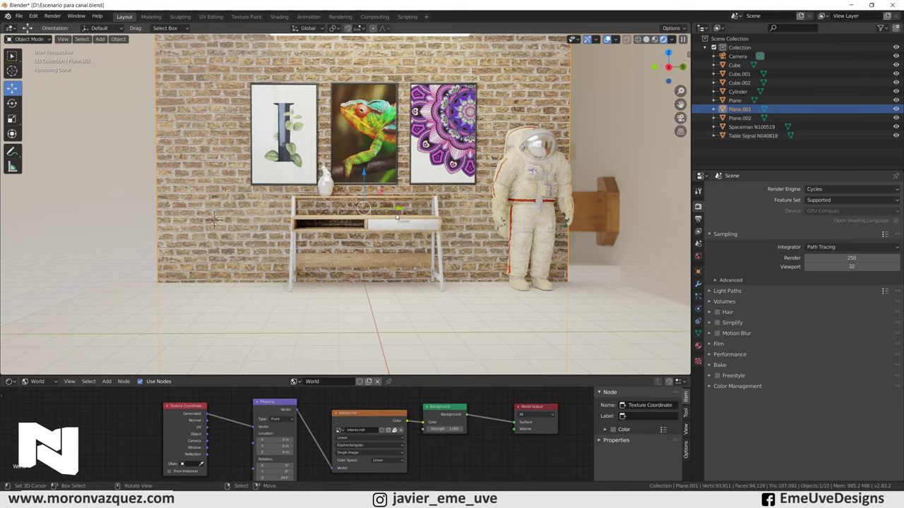
left_click_drag(397, 216, 405, 221)
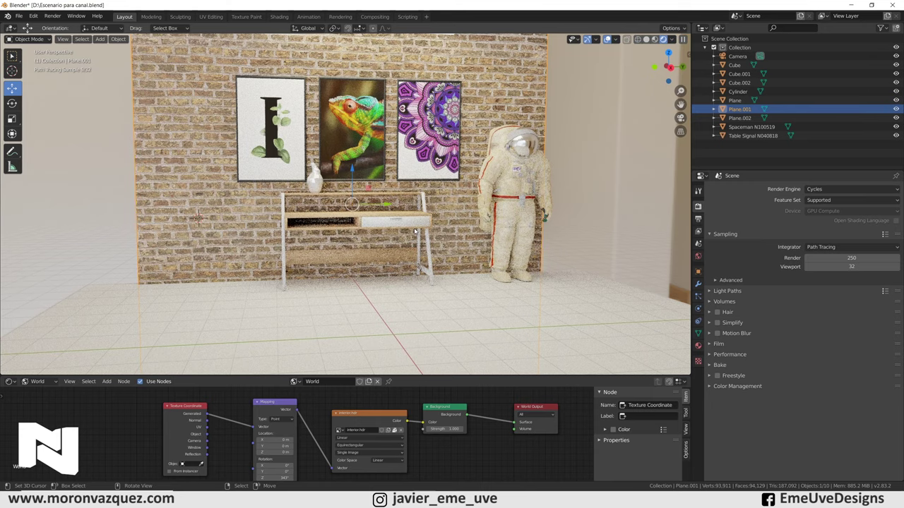
key("KP_0")
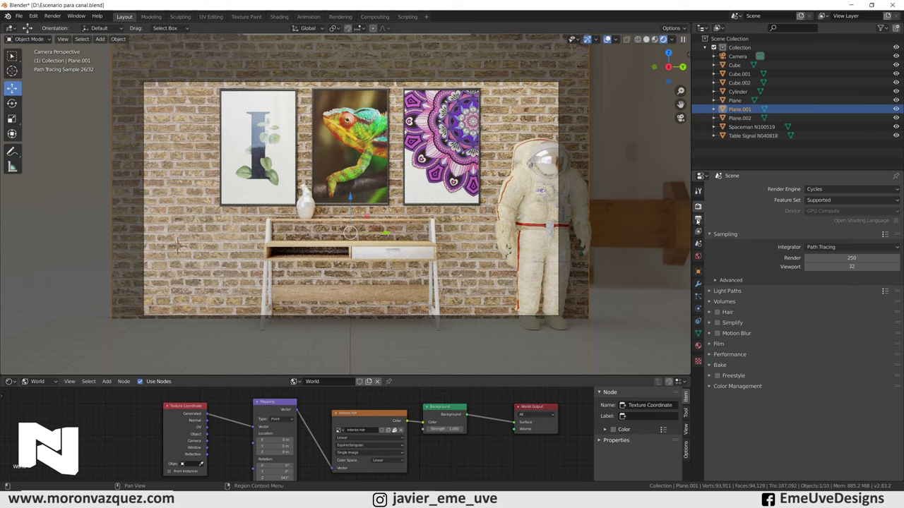
Step: Set the render resolution scale to 150% and review the file formats, keeping JPEG
left_click(697, 219)
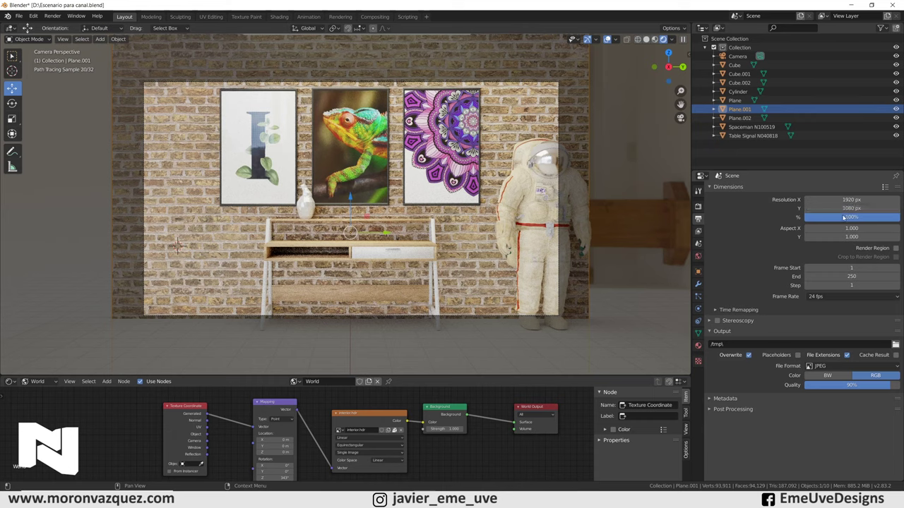
left_click(849, 218)
type("150")
key("Return")
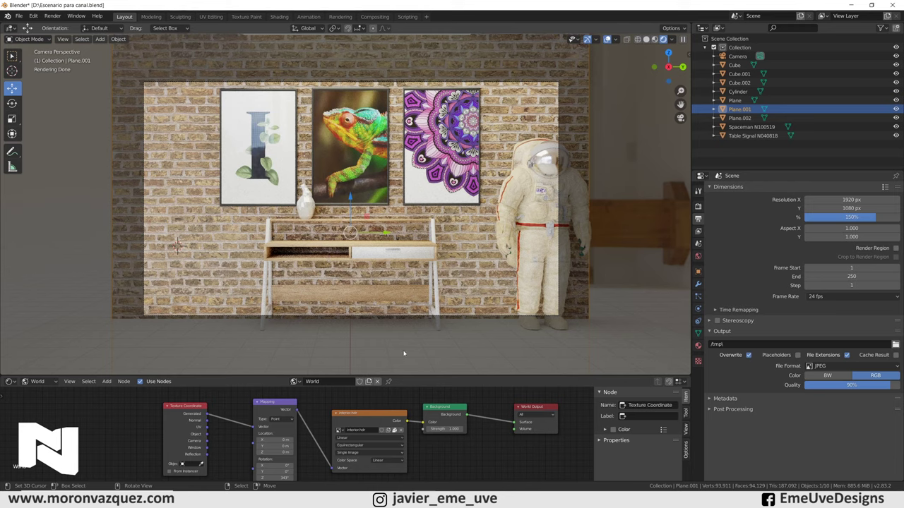
left_click(824, 369)
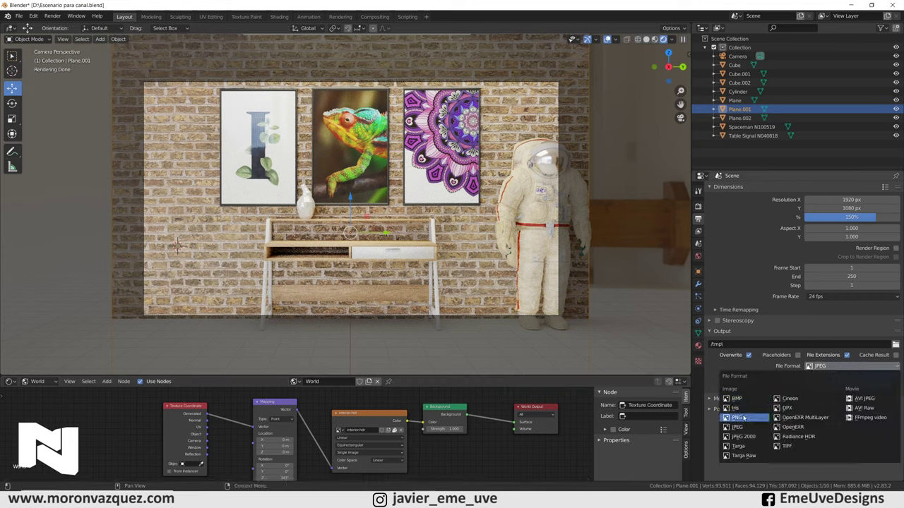
left_click(840, 367)
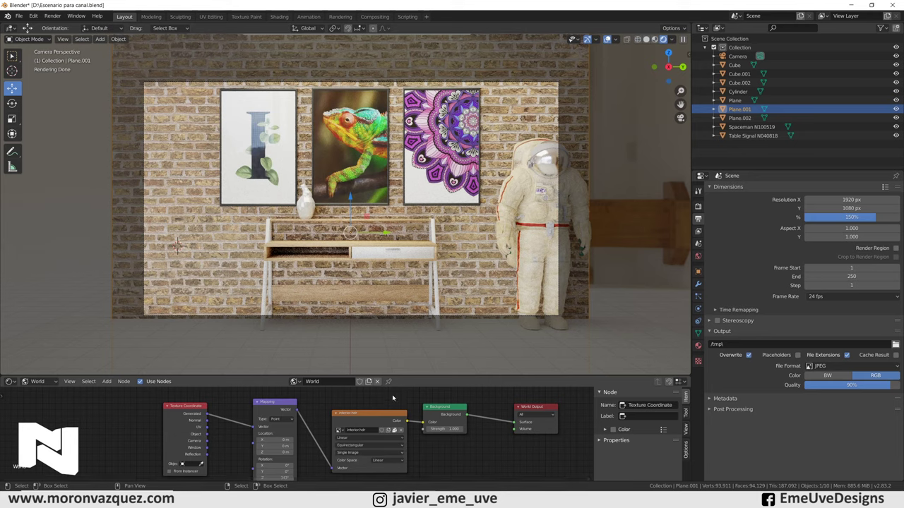
Step: Drag the JPEG output quality slider up to 100%
left_click_drag(847, 385, 899, 384)
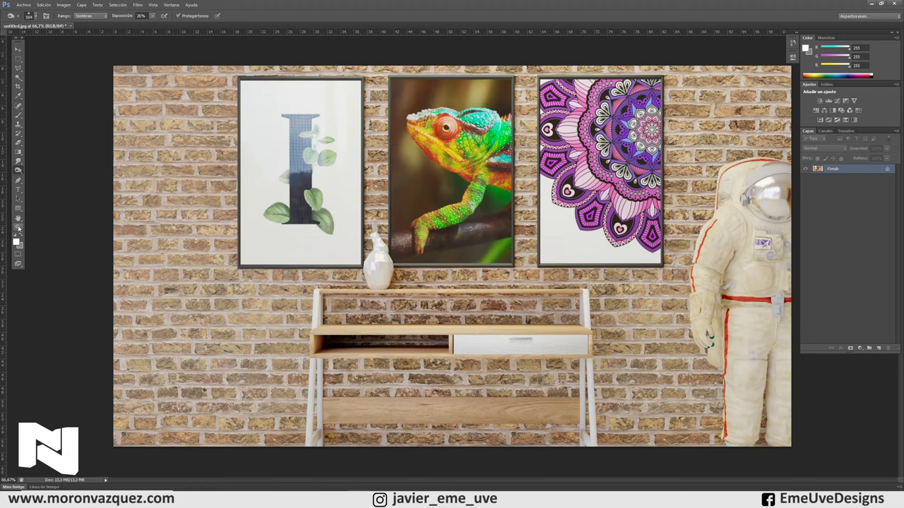
Step: Zoom into the posters and desk, fit the image on screen, and duplicate the Fondo layer
left_click(19, 227)
left_click(466, 306)
left_click_drag(466, 306, 468, 295)
key("ctrl+0")
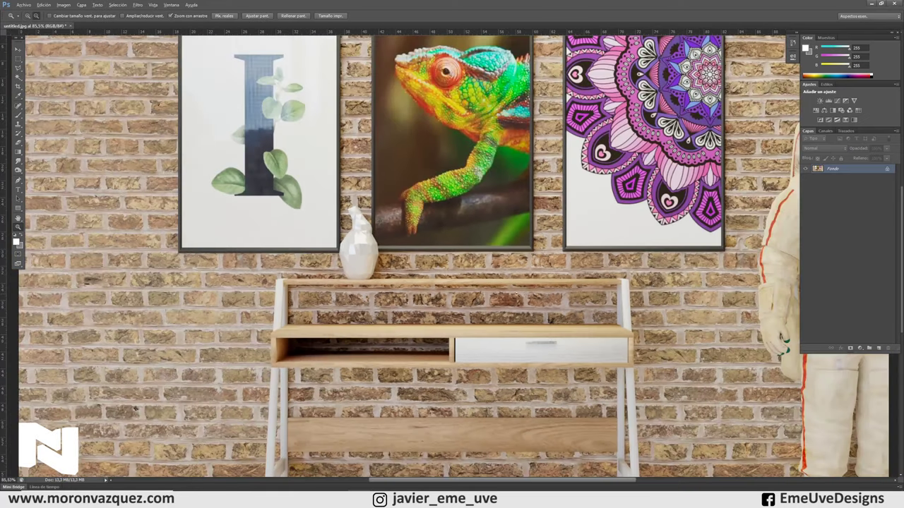
key("alt")
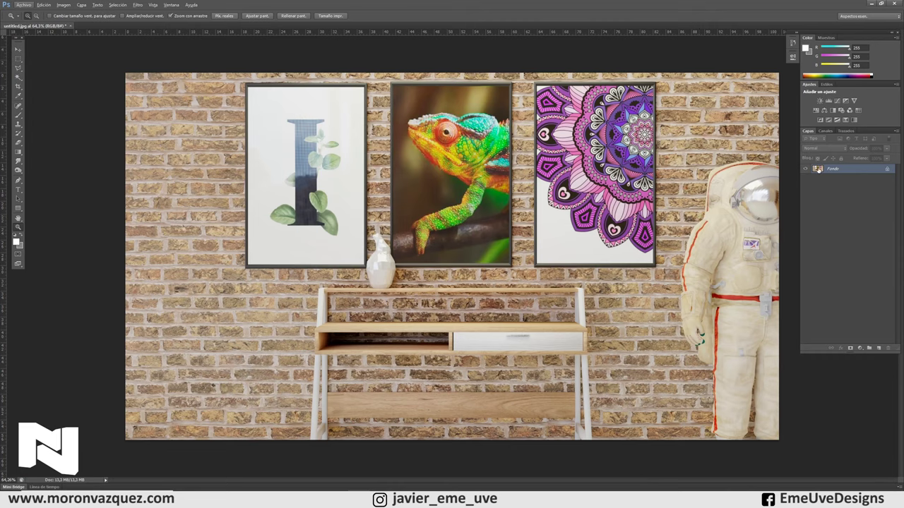
mouse_move(811, 169)
left_mouse_down()
mouse_move(872, 242)
mouse_move(878, 348)
left_mouse_up()
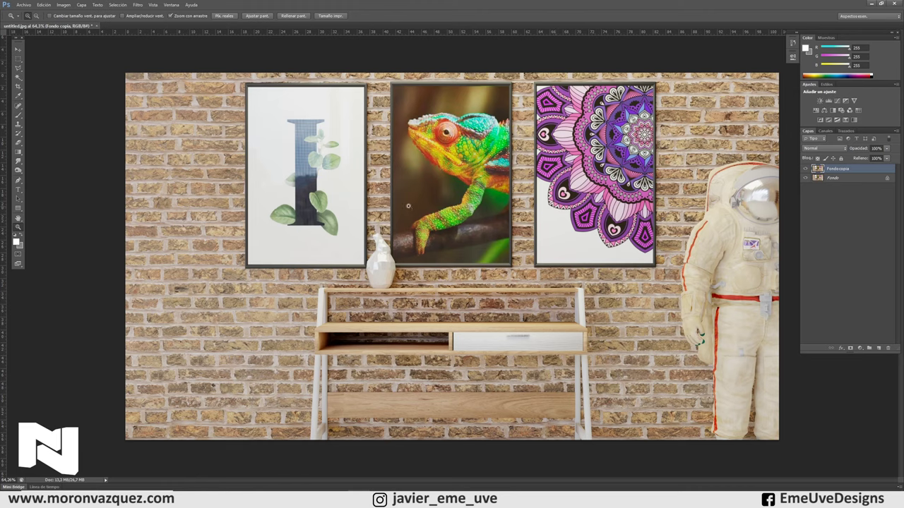
Step: Apply Curves to Fondo copia, raising the black point to 29 and lowering the white point
key("ctrl+m")
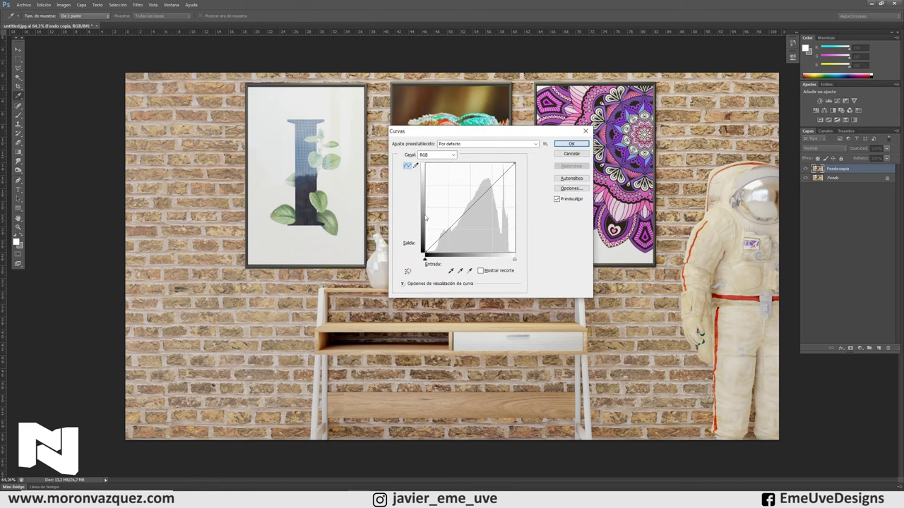
mouse_move(490, 134)
left_mouse_down()
mouse_move(182, 266)
mouse_move(386, 166)
left_mouse_up()
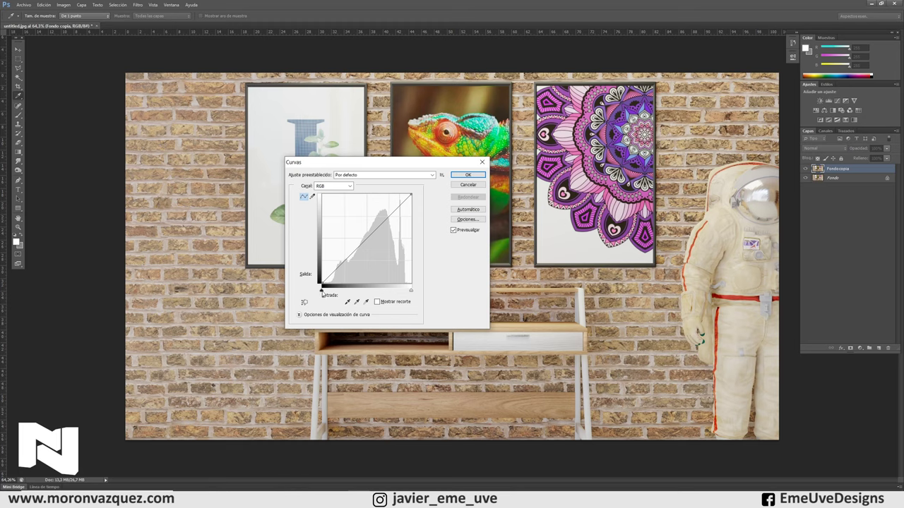
left_click_drag(322, 290, 332, 290)
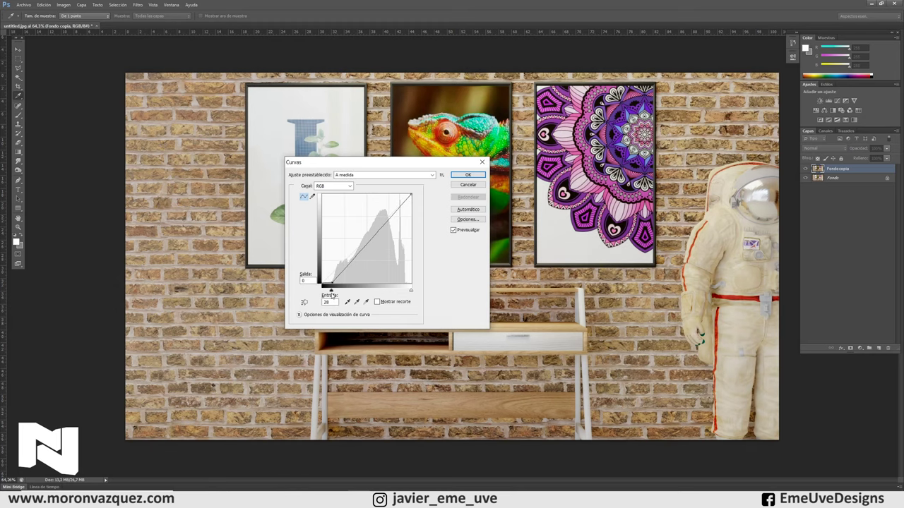
left_click_drag(332, 290, 333, 290)
left_click(411, 290)
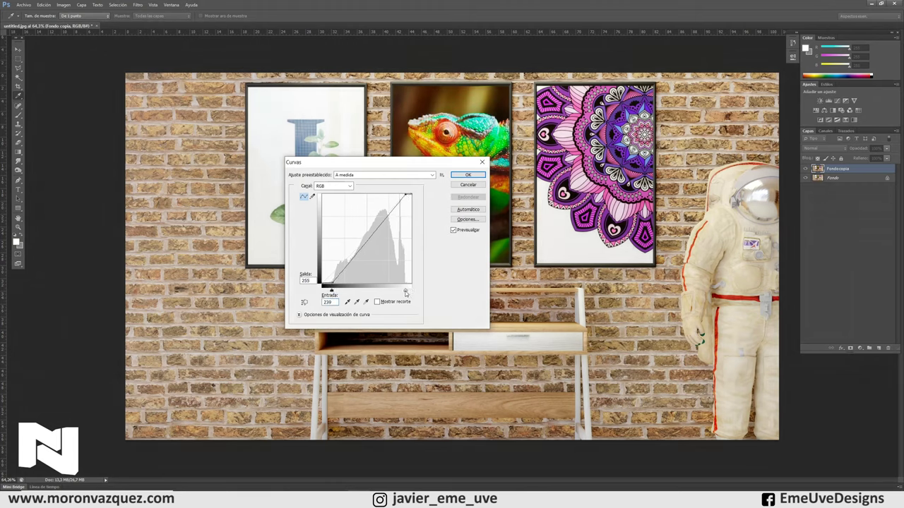
left_click_drag(412, 291, 405, 292)
left_click(467, 174)
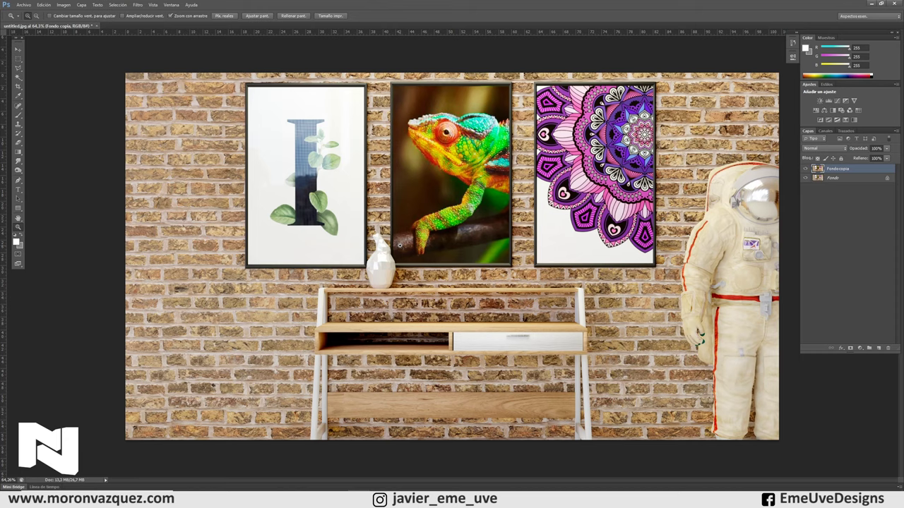
Step: Toggle Fondo copia's visibility to compare the curves result with the original
left_click(805, 170)
left_click(805, 170)
left_click(806, 169)
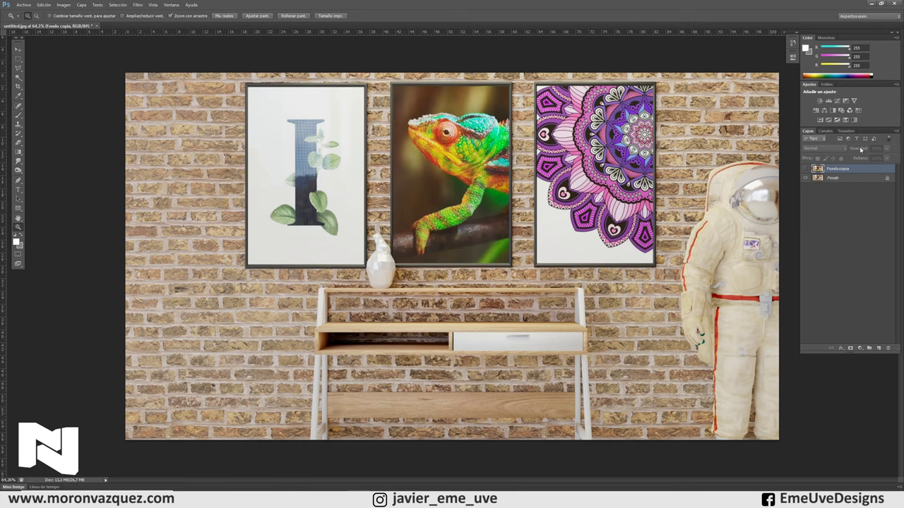
left_click(806, 170)
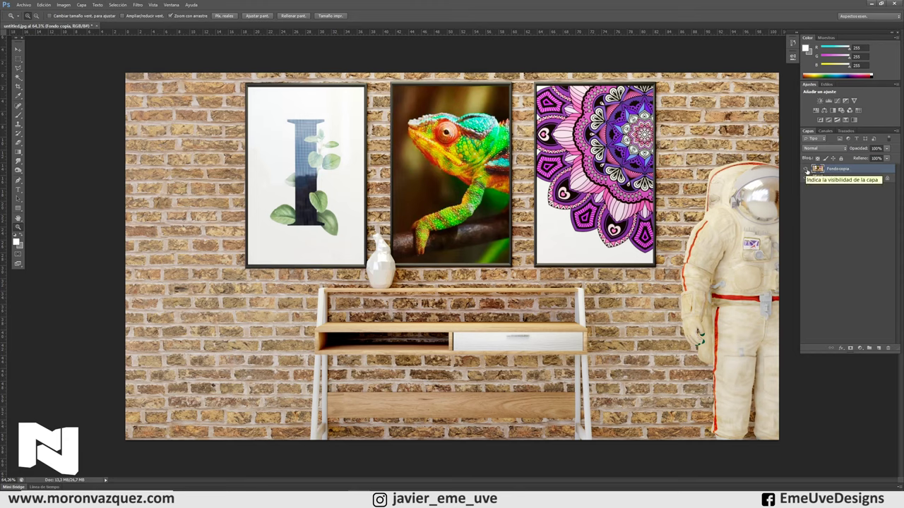
left_click(806, 170)
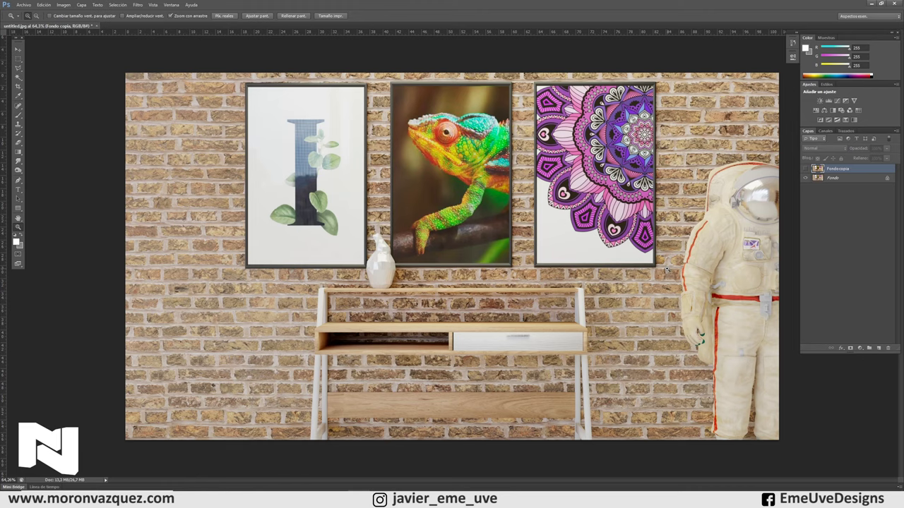
left_click(805, 169)
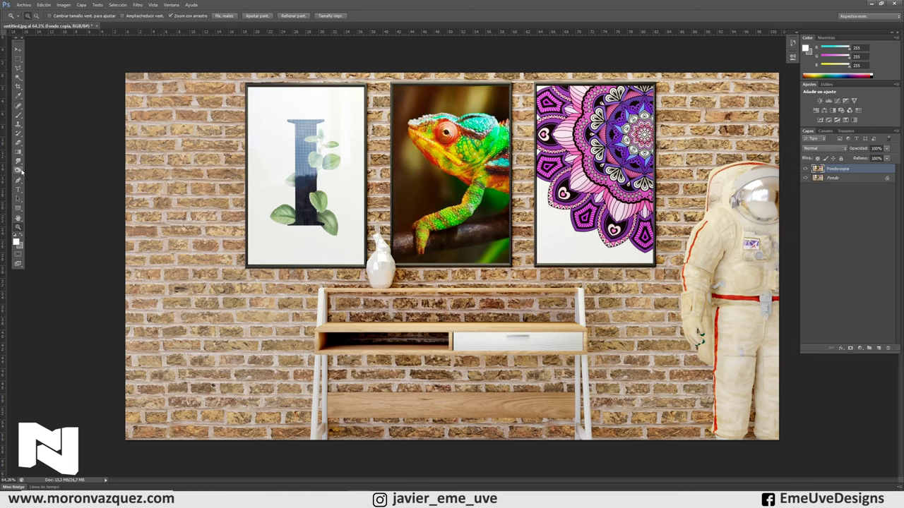
Step: Select the Burn tool and give it a 388 px brush
left_click(22, 171)
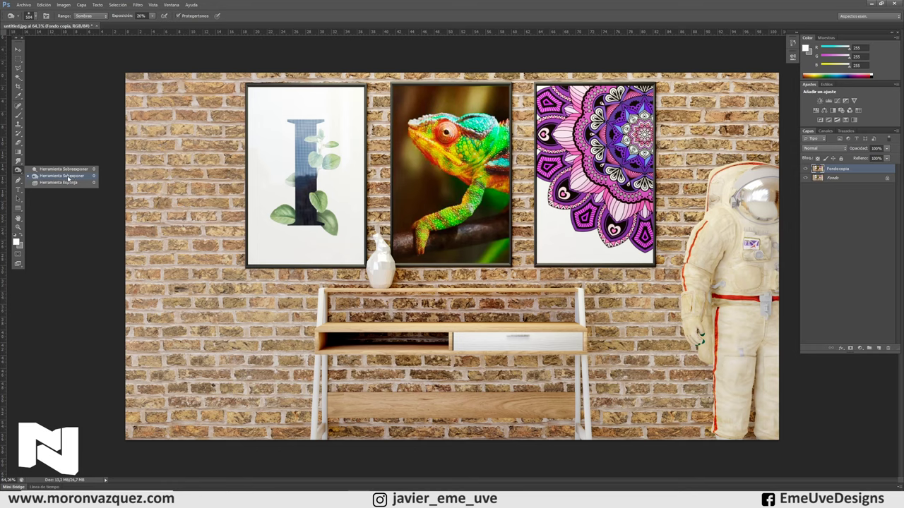
left_click(60, 176)
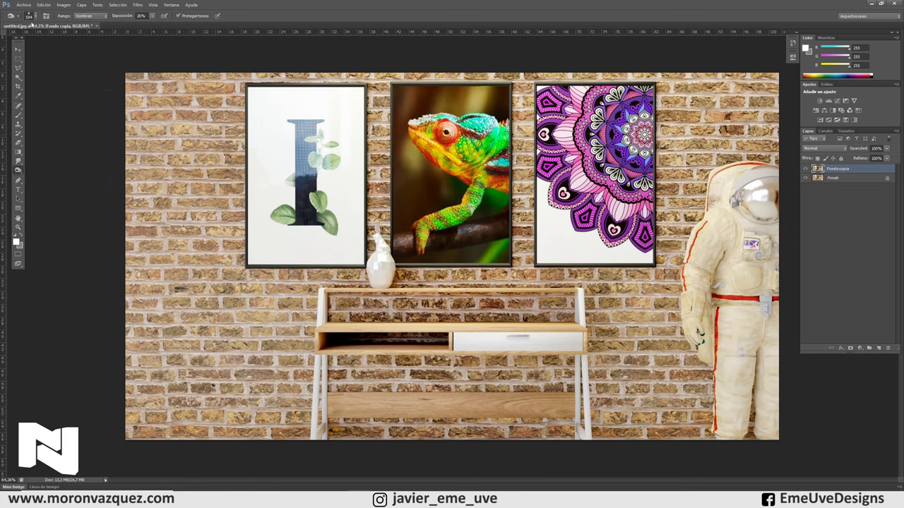
left_click(30, 16)
left_click_drag(19, 37, 68, 37)
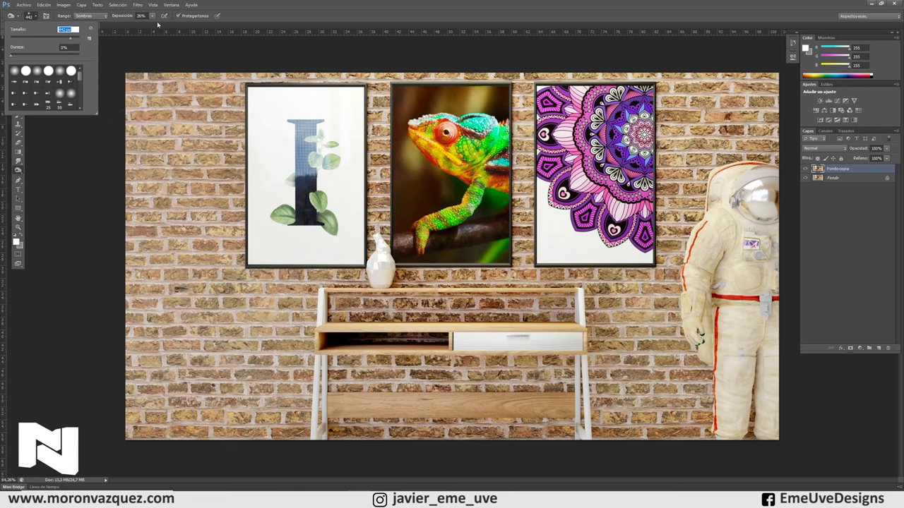
left_click(147, 31)
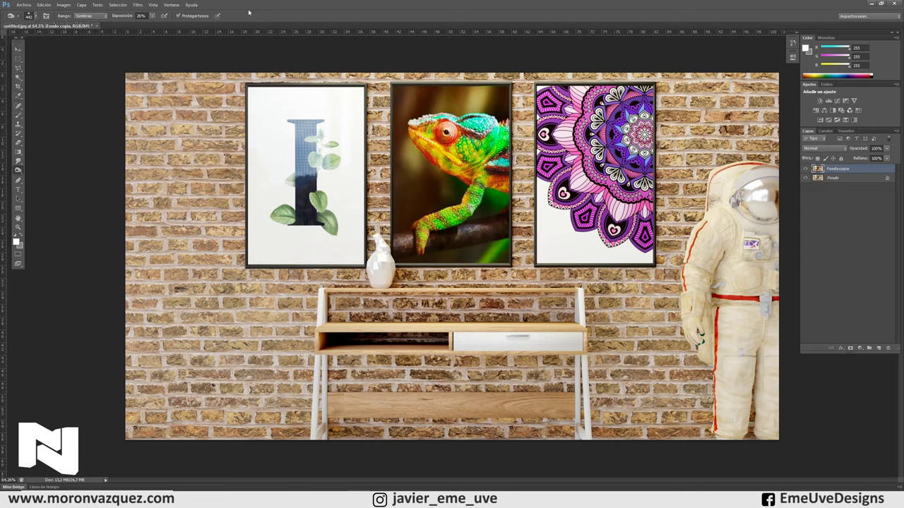
Step: Keep the burn range on Sombras and lower exposure to 25%
left_click(100, 16)
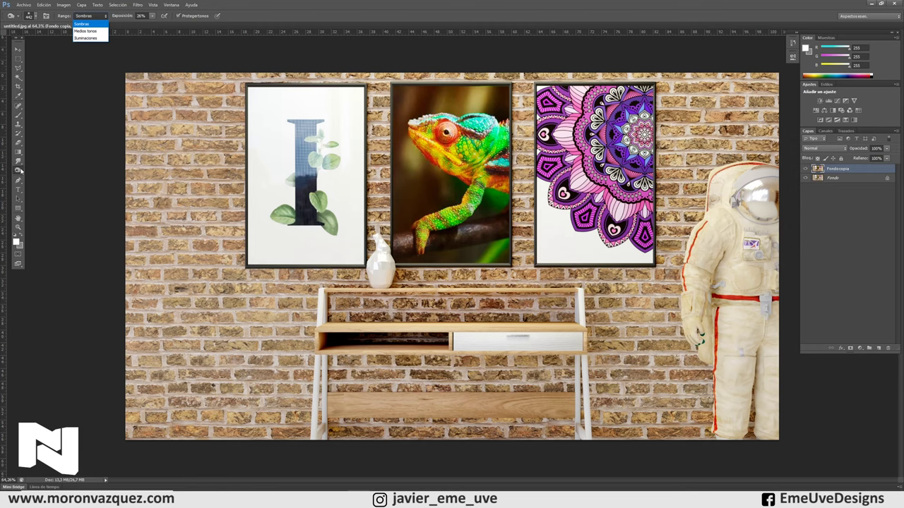
left_click(21, 170)
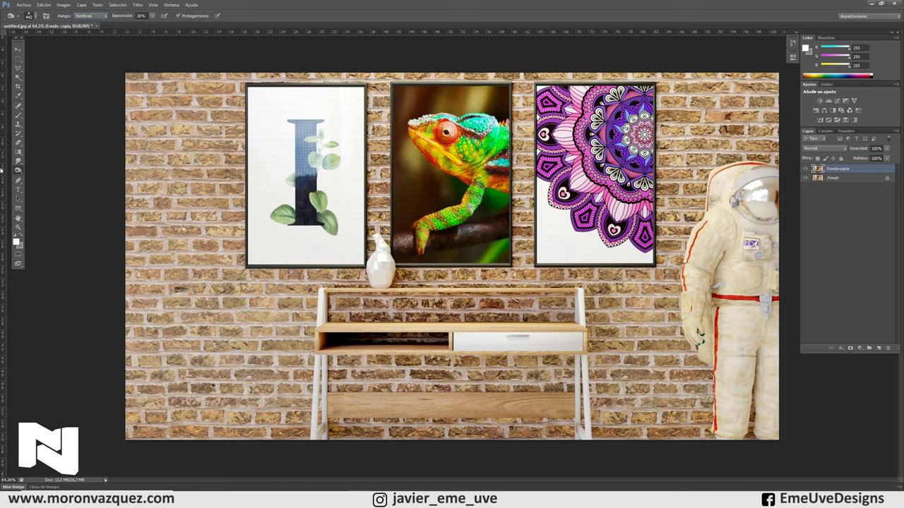
right_click(18, 171)
left_click(58, 170)
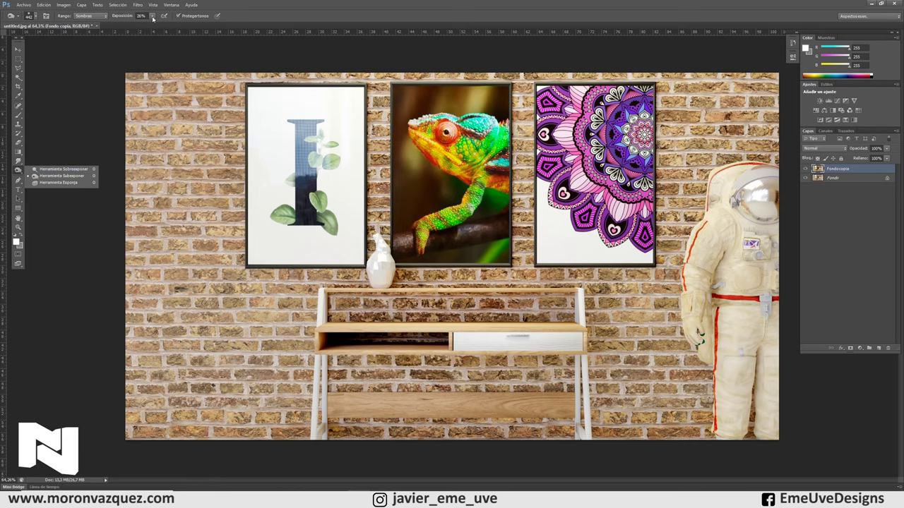
left_click_drag(125, 17, 123, 17)
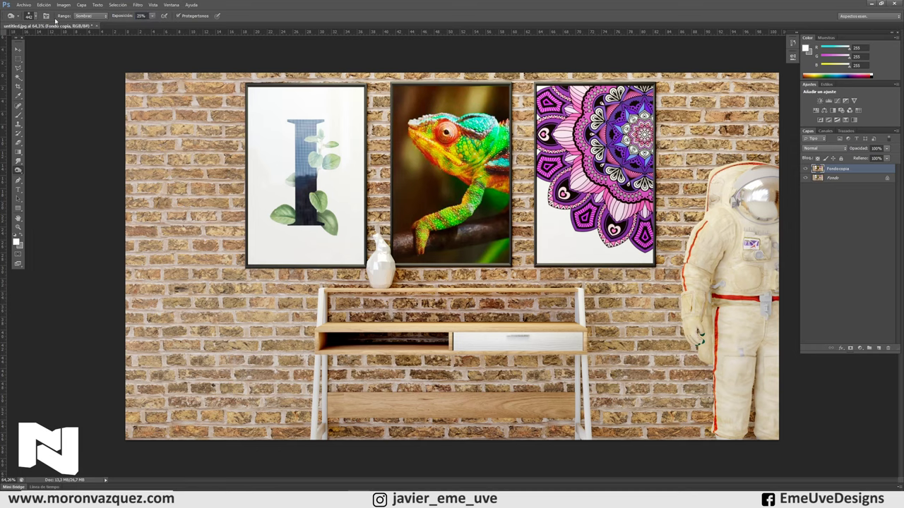
left_click(79, 15)
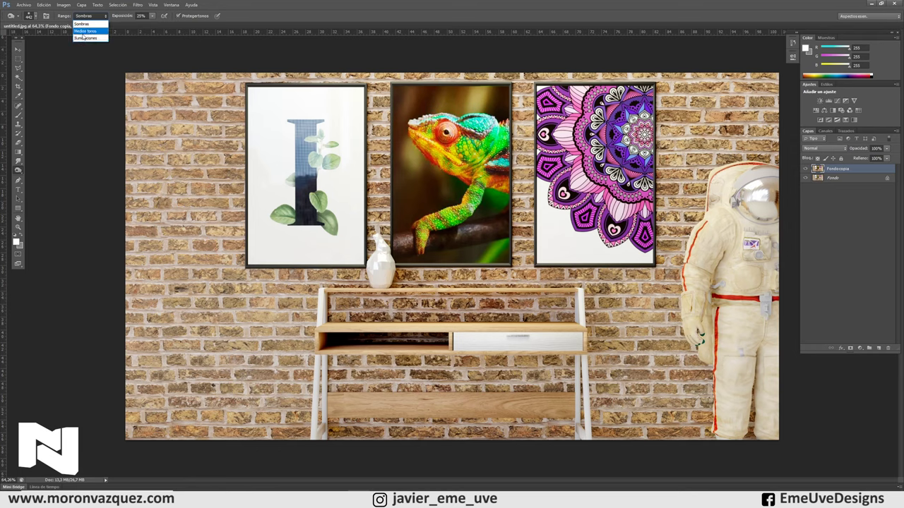
Step: Burn midtones on the lower-left wall, beside the desk, between frames and along the top
left_click(82, 31)
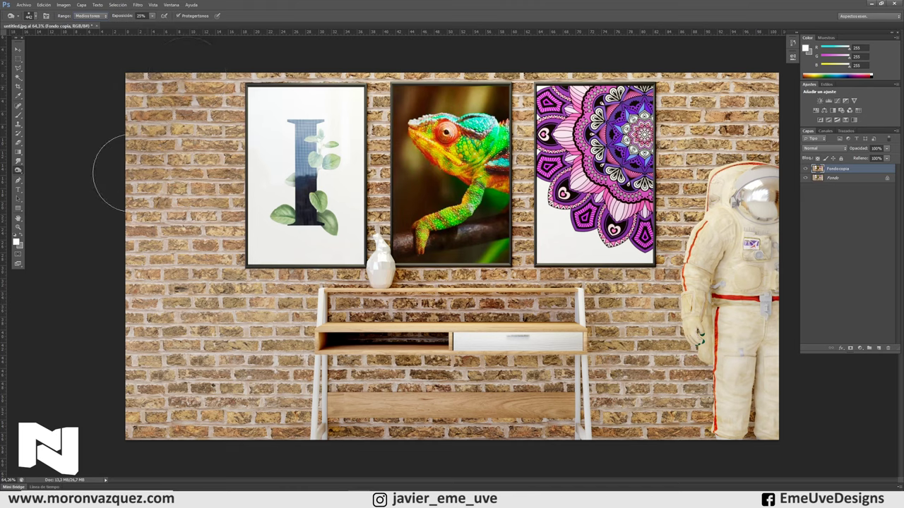
mouse_move(212, 134)
left_mouse_down()
mouse_move(200, 216)
mouse_move(106, 310)
mouse_move(163, 326)
mouse_move(267, 301)
mouse_move(321, 339)
mouse_move(272, 404)
mouse_move(103, 394)
left_mouse_up()
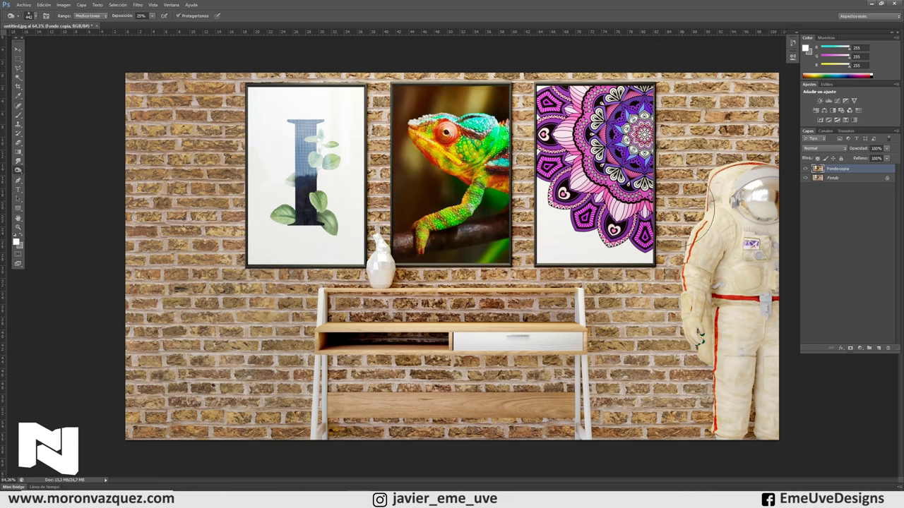
mouse_move(625, 306)
left_mouse_down()
mouse_move(681, 423)
mouse_move(590, 370)
left_mouse_up()
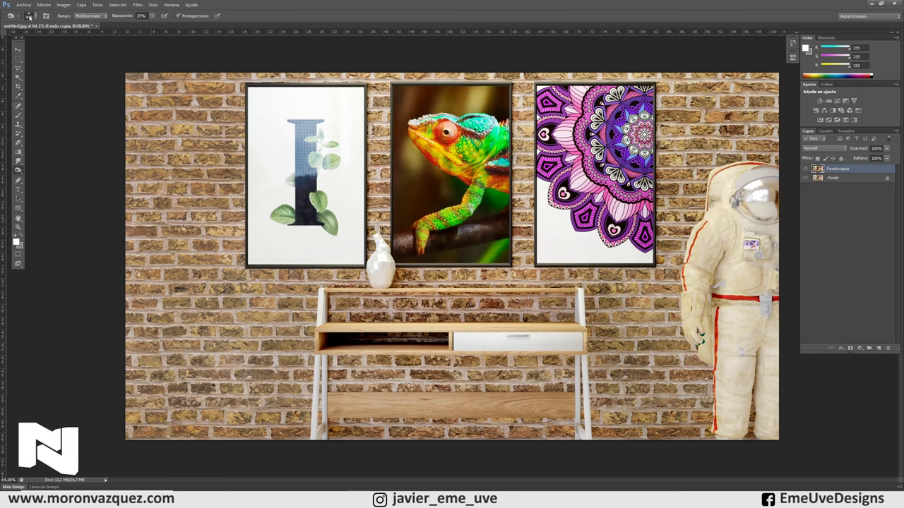
left_click(30, 15)
left_click_drag(49, 39, 52, 40)
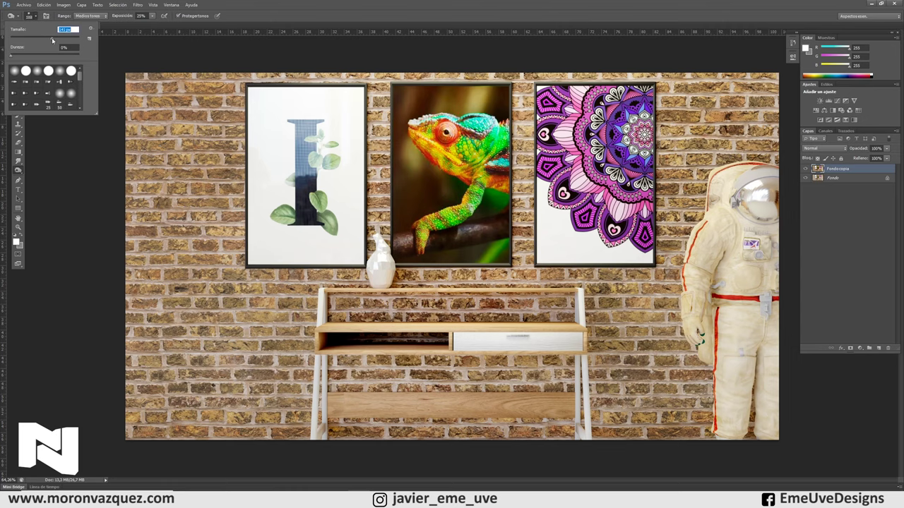
left_click(388, 82)
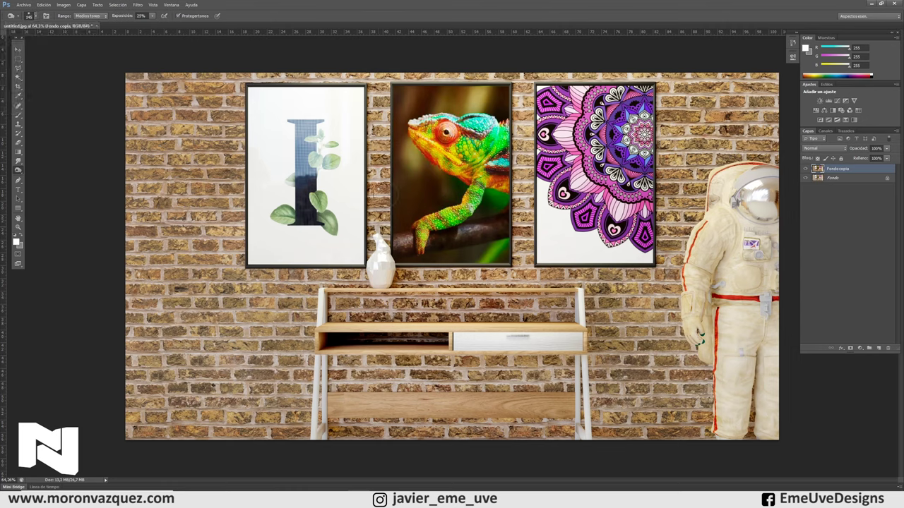
left_click_drag(522, 79, 527, 266)
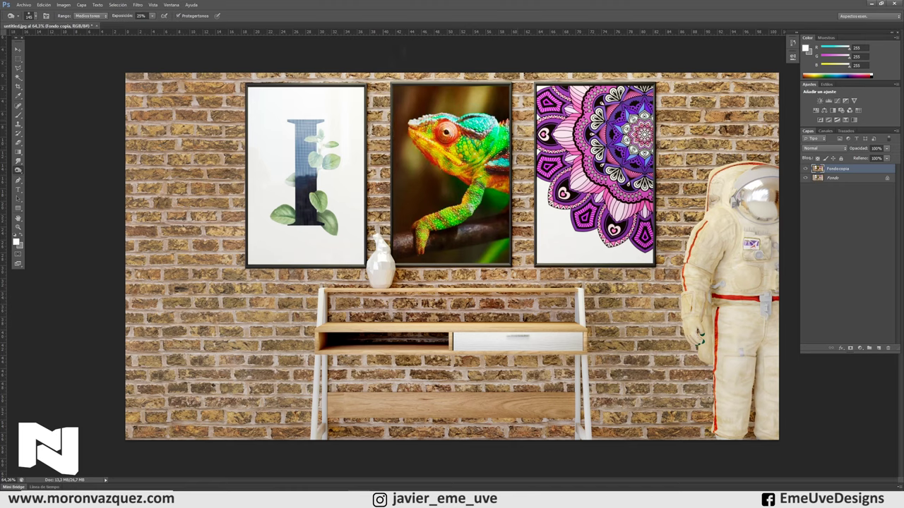
left_click_drag(359, 78, 154, 83)
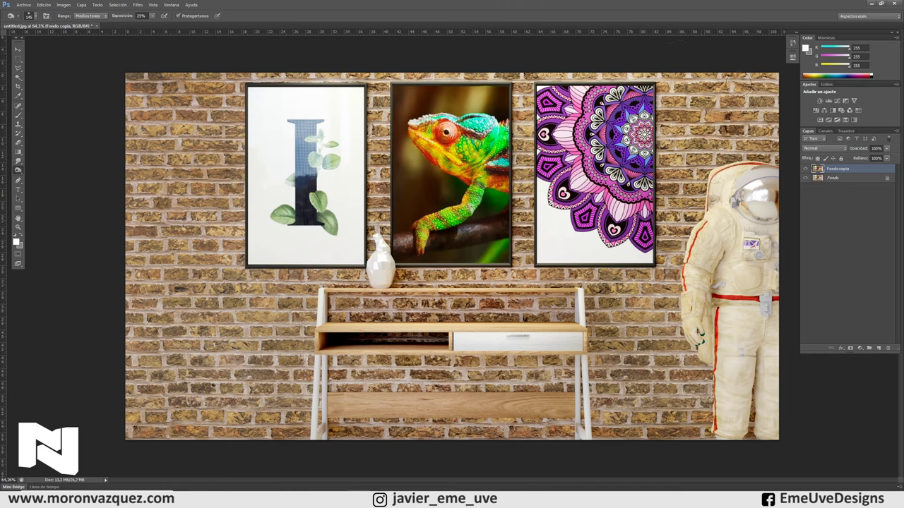
left_click_drag(349, 269, 355, 321)
Step: Enlarge the burn brush to about 404 px and set exposure to 10%
left_click(28, 16)
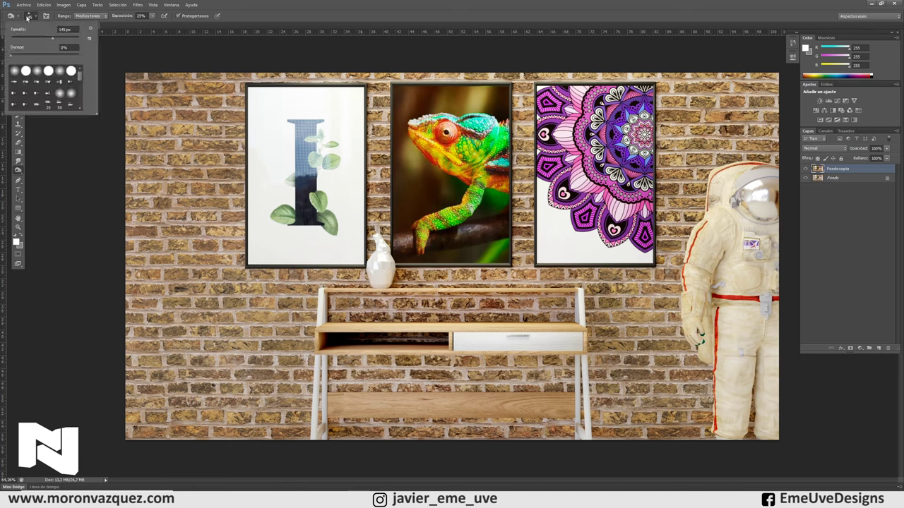
mouse_move(64, 38)
left_mouse_down()
mouse_move(106, 38)
mouse_move(72, 38)
left_mouse_up()
left_click_drag(73, 39, 74, 39)
key("Return")
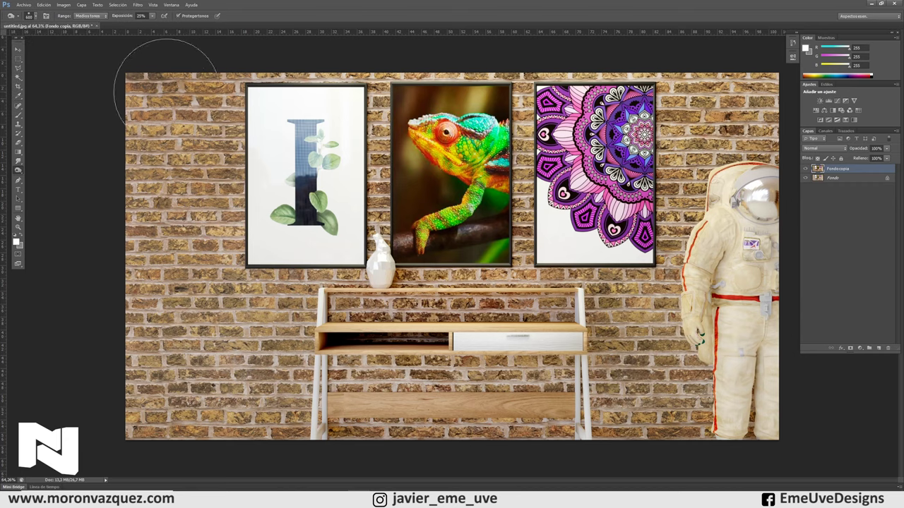
left_click(152, 16)
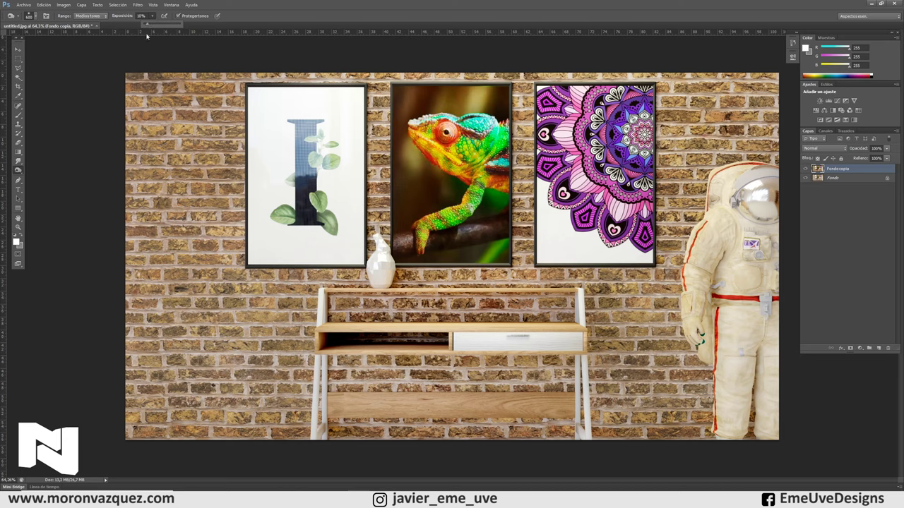
left_click(149, 113)
Step: Burn several patches of the left brick wall at 10% exposure
left_click_drag(191, 117, 187, 190)
left_click_drag(124, 191, 169, 177)
left_click_drag(156, 226, 180, 324)
left_click_drag(124, 317, 194, 374)
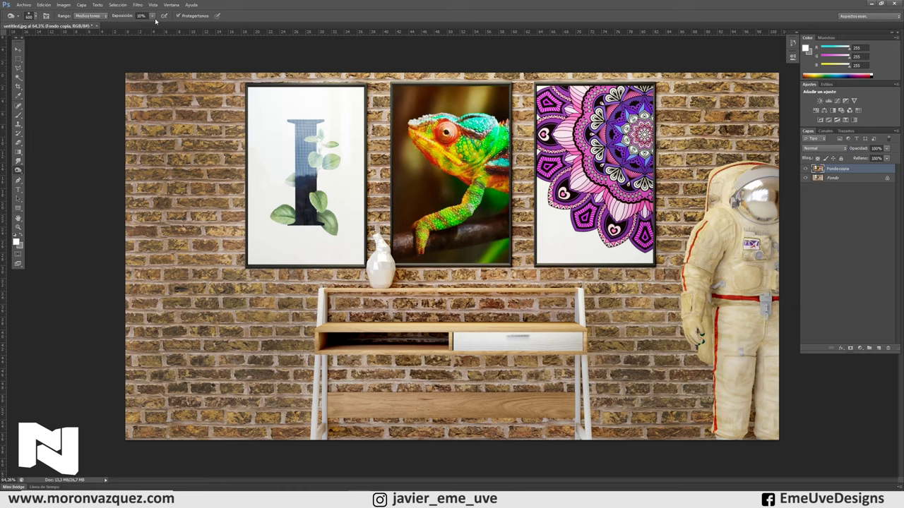
left_click(88, 17)
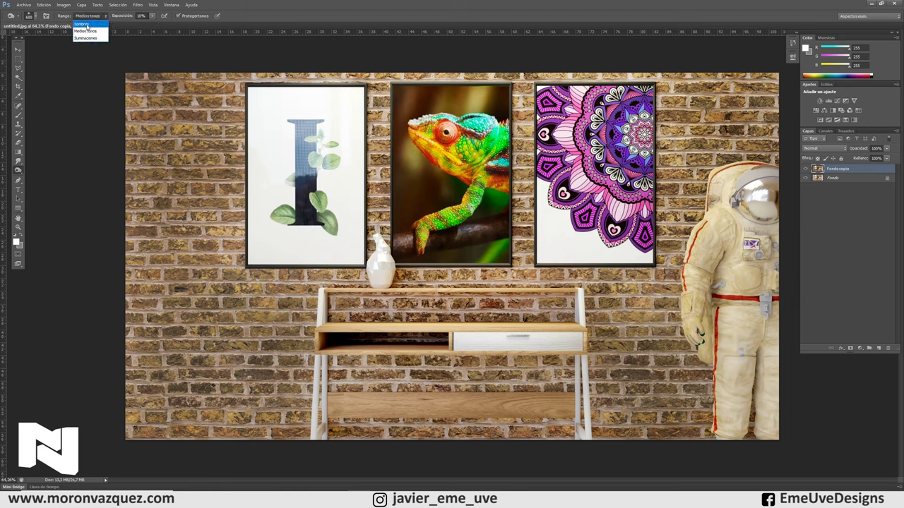
Step: Switch the burn range to Sombras for a shadows pass on the wall
left_click(87, 26)
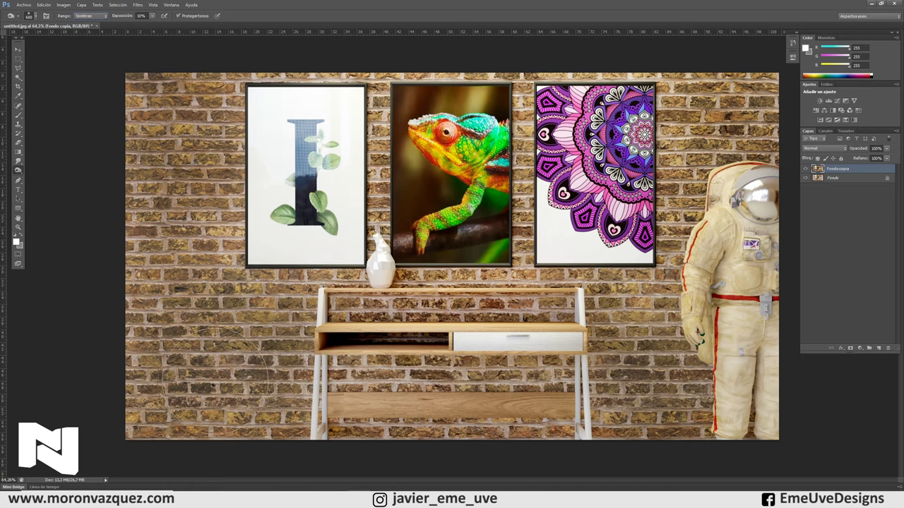
key("v")
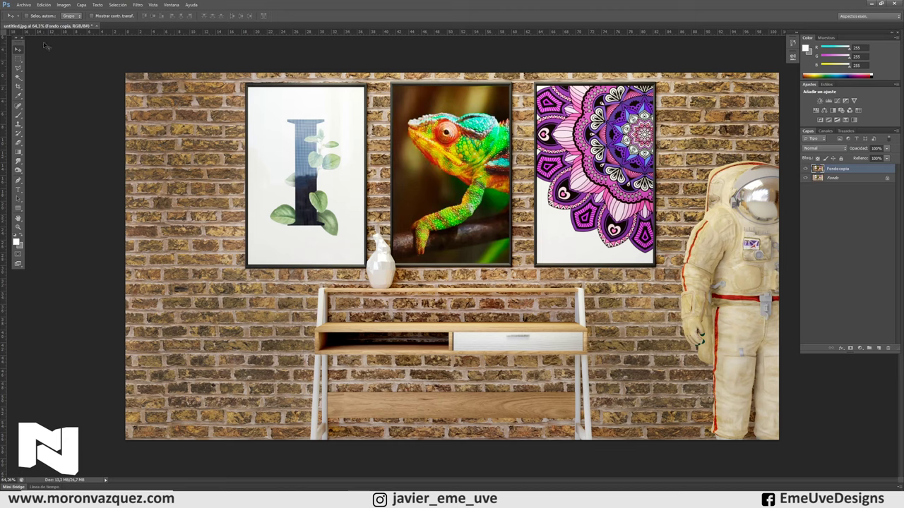
left_click(18, 170)
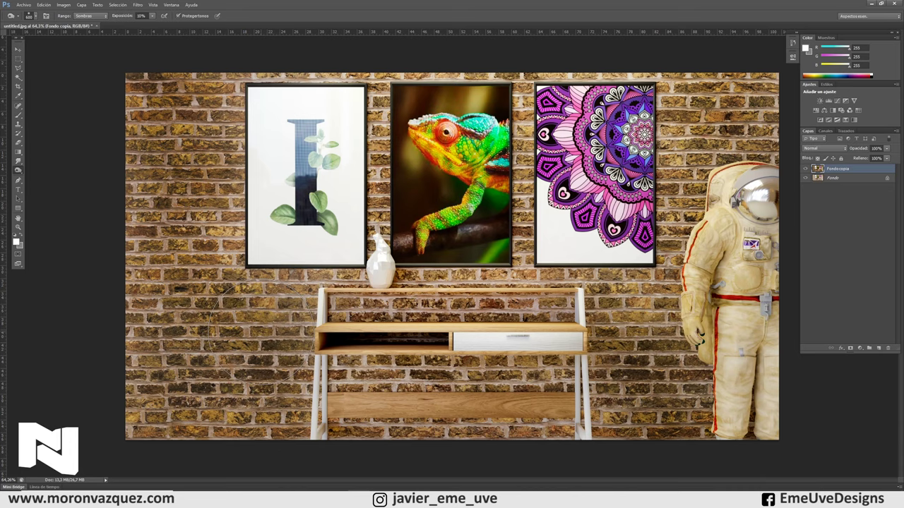
Step: Set the burn brush to 67 px, exposure 19% and range Medios tonos
left_click(28, 17)
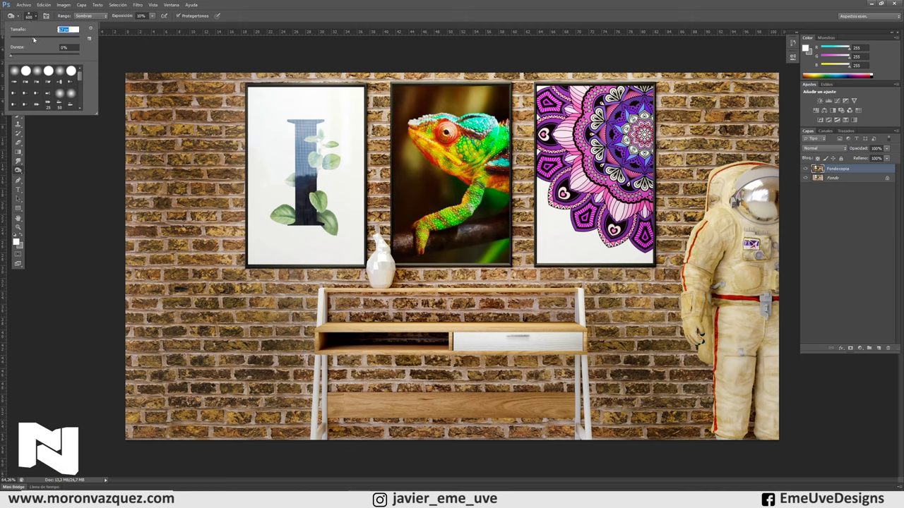
left_click_drag(33, 40, 33, 38)
left_click(152, 15)
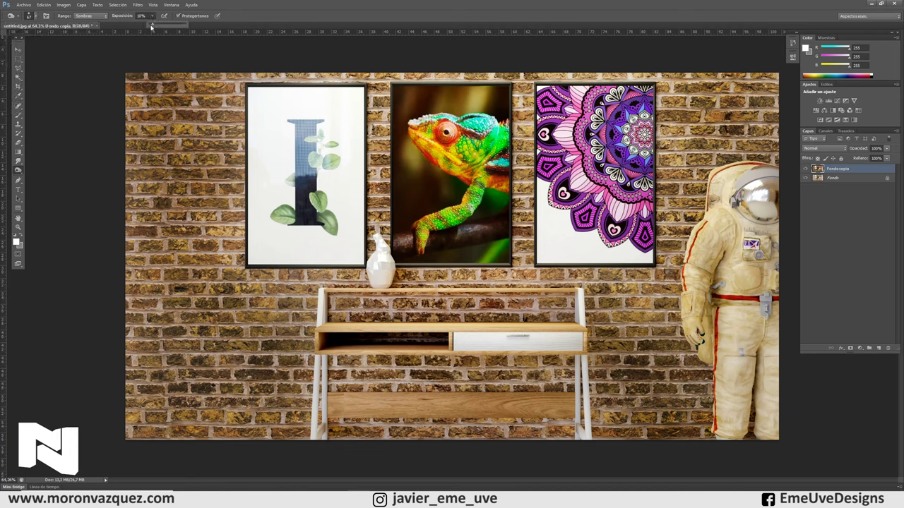
left_click_drag(152, 26, 156, 27)
left_click(103, 17)
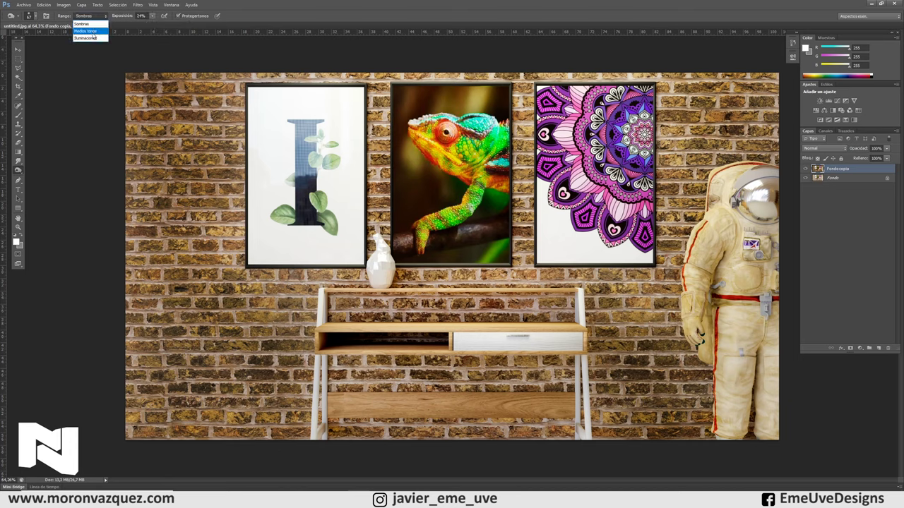
left_click(92, 31)
left_click(152, 15)
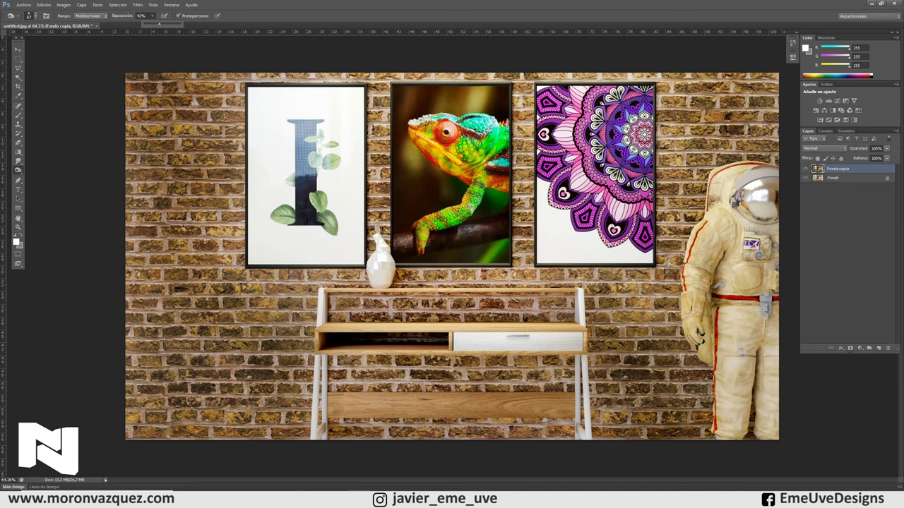
Step: Resize the burn brush with the Tamaño slider
left_click(33, 16)
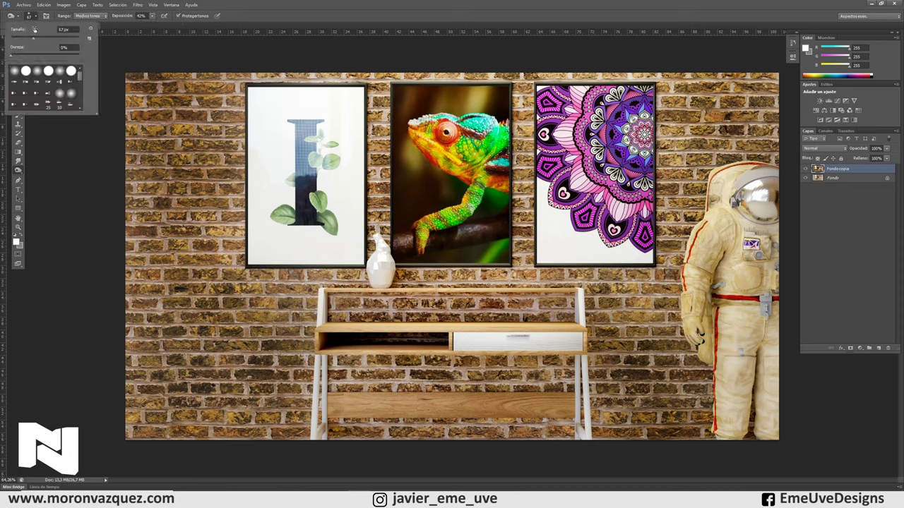
left_click(37, 39)
key("Return")
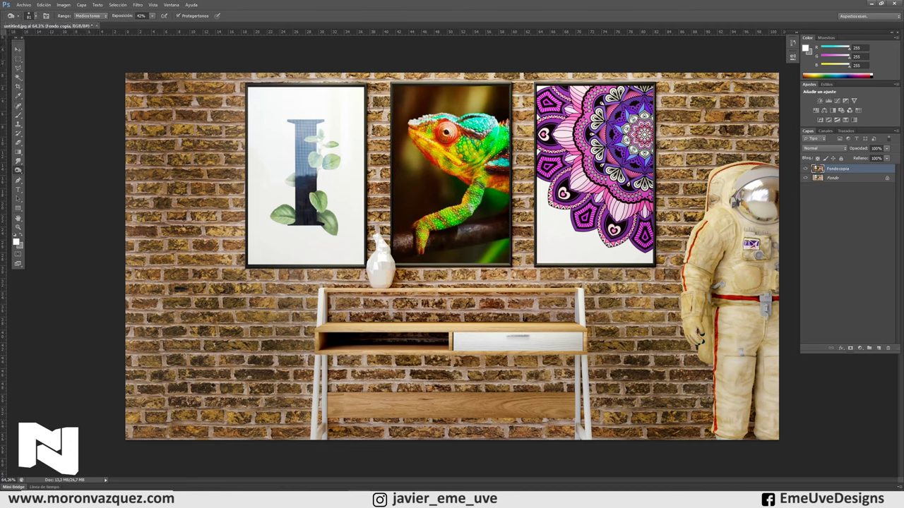
Step: Burn between the first two posters, undo it, then darken the chameleon poster's right edge
left_click_drag(374, 127, 374, 250)
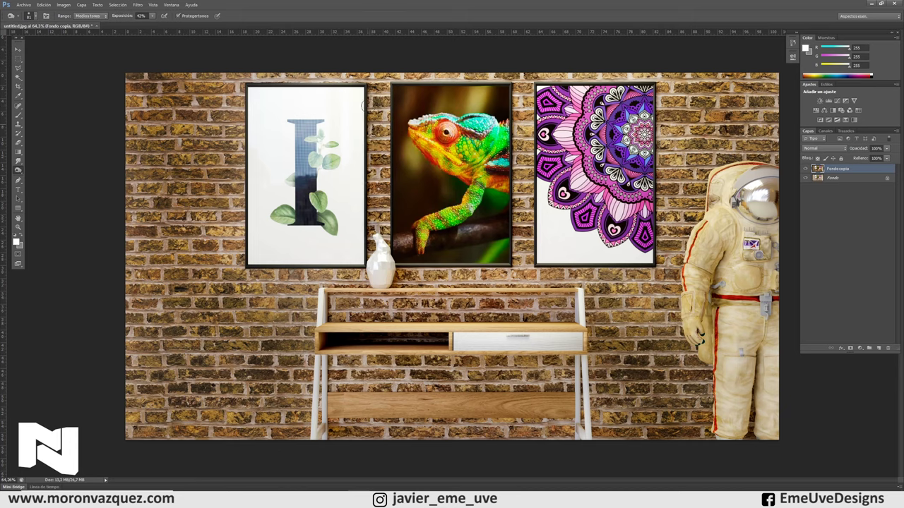
left_click_drag(382, 141, 383, 215)
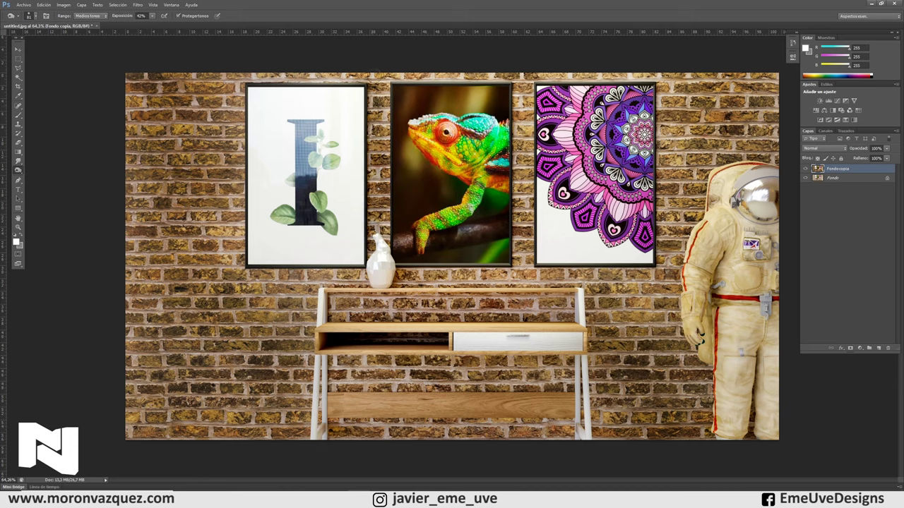
key("ctrl+z")
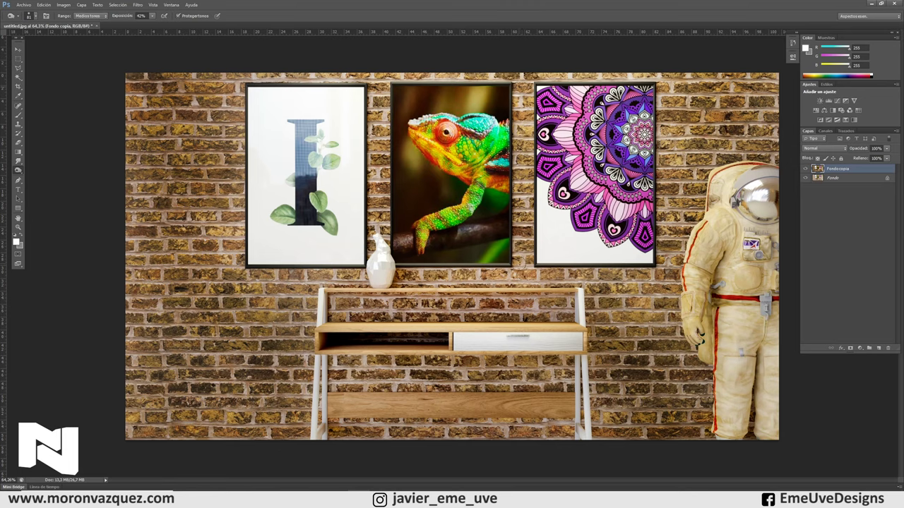
left_click(517, 264, "shift")
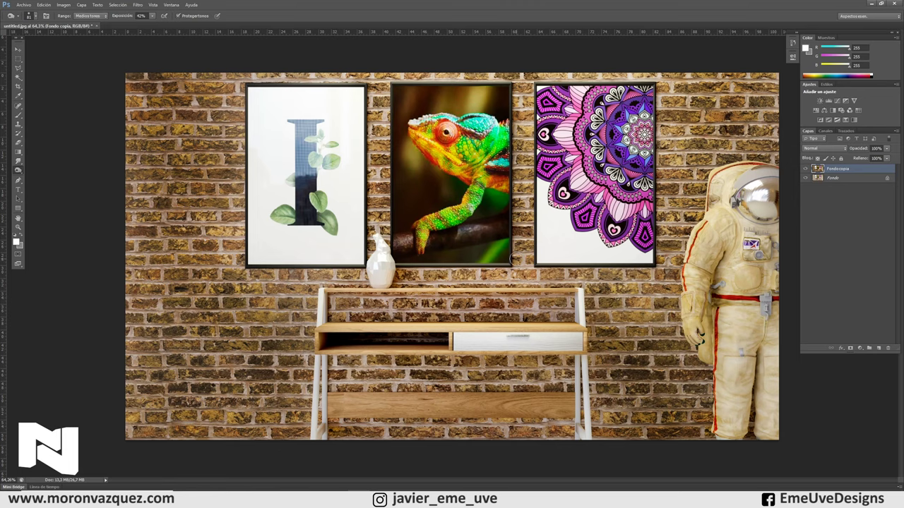
Step: Burn vertical shadows beside the chameleon and mandala posters' right edges and between the first two
left_click(509, 85, "shift")
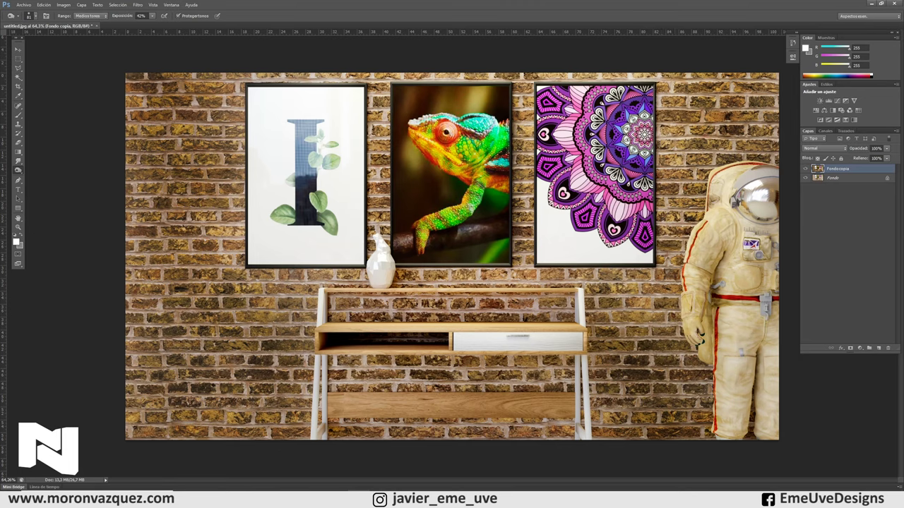
left_click(659, 261)
left_click(661, 86, "shift")
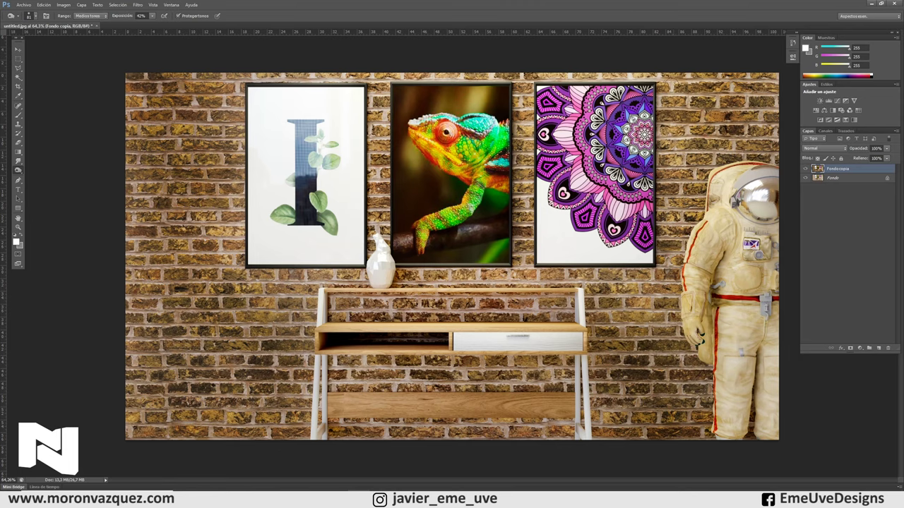
left_click(659, 262, "shift")
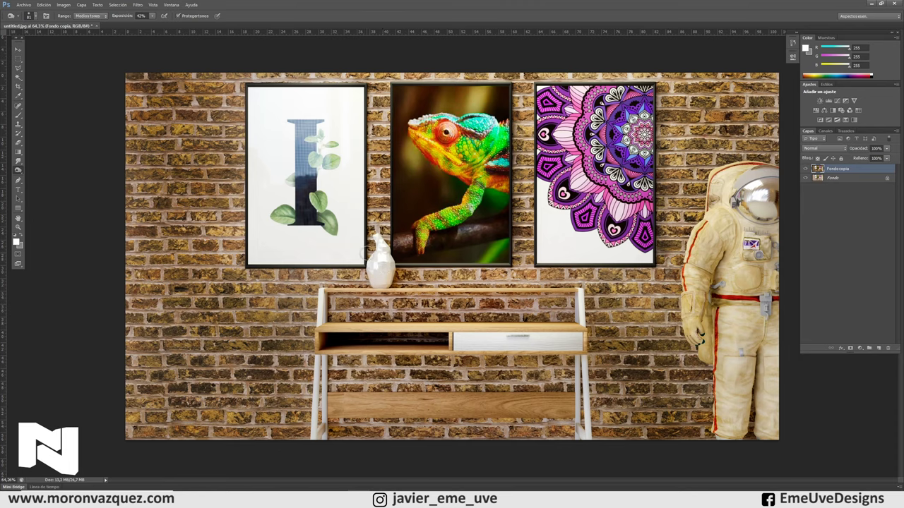
left_click(366, 249, "shift")
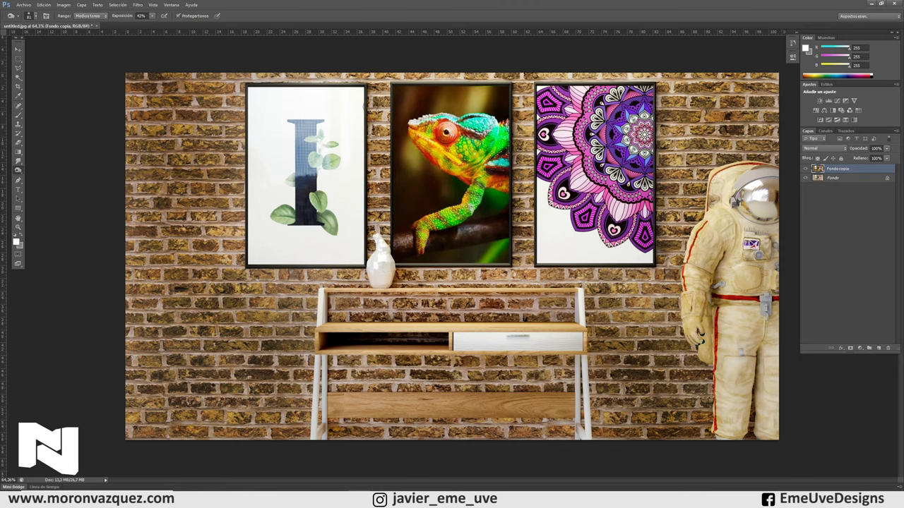
left_click(366, 87, "shift")
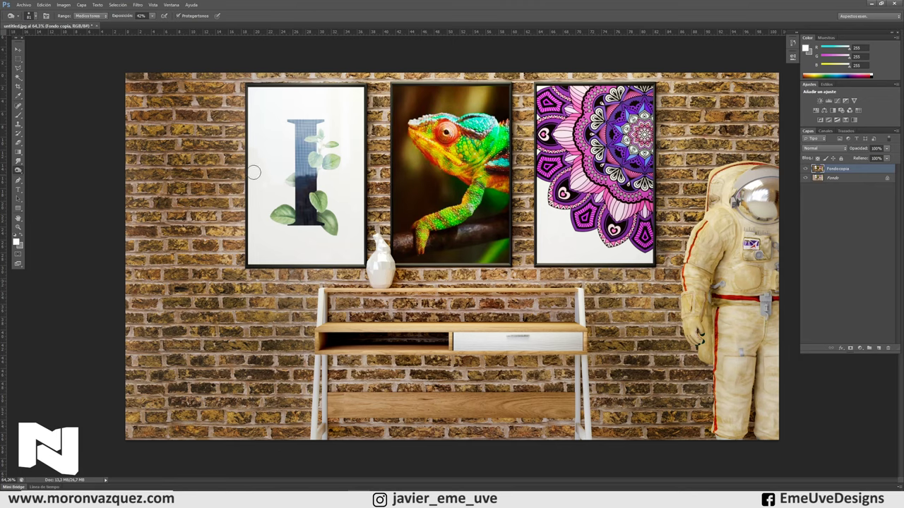
left_click(31, 17)
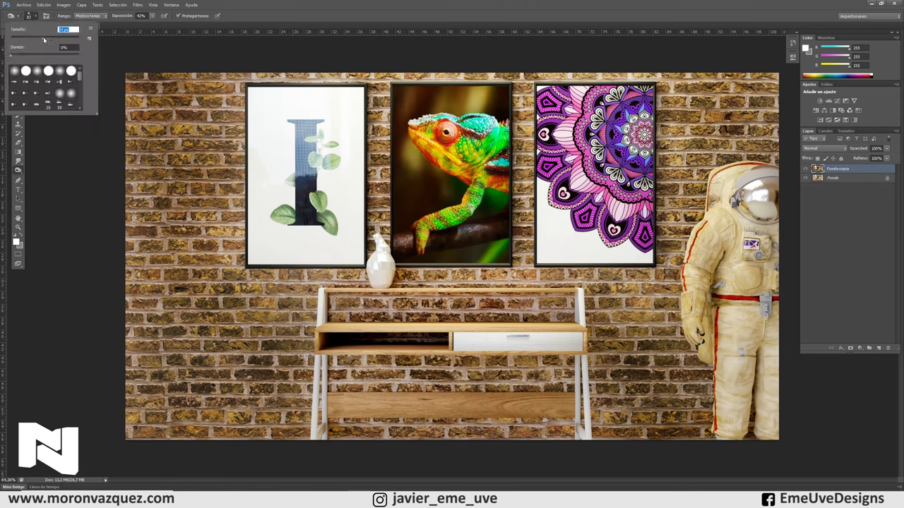
Step: Burn darker shadows along the desk top's back edge and the lower shelf edge
key("Return")
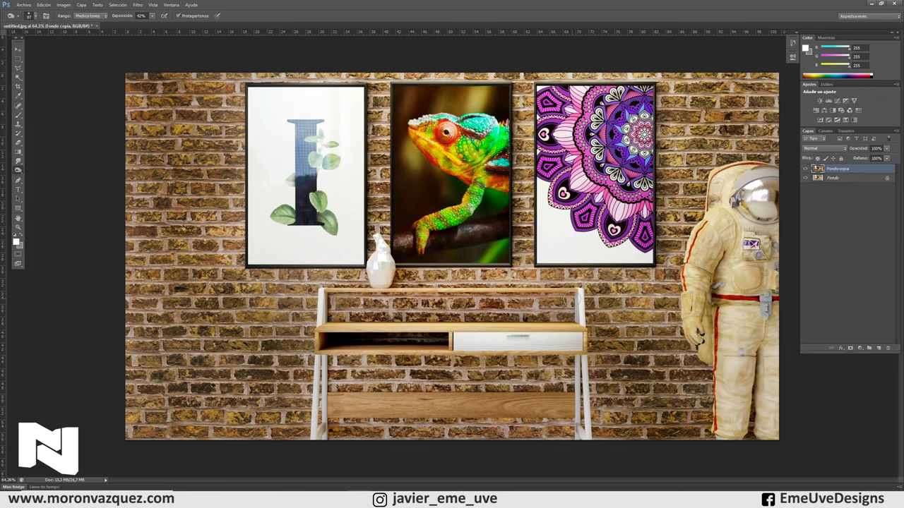
left_click_drag(335, 300, 571, 300)
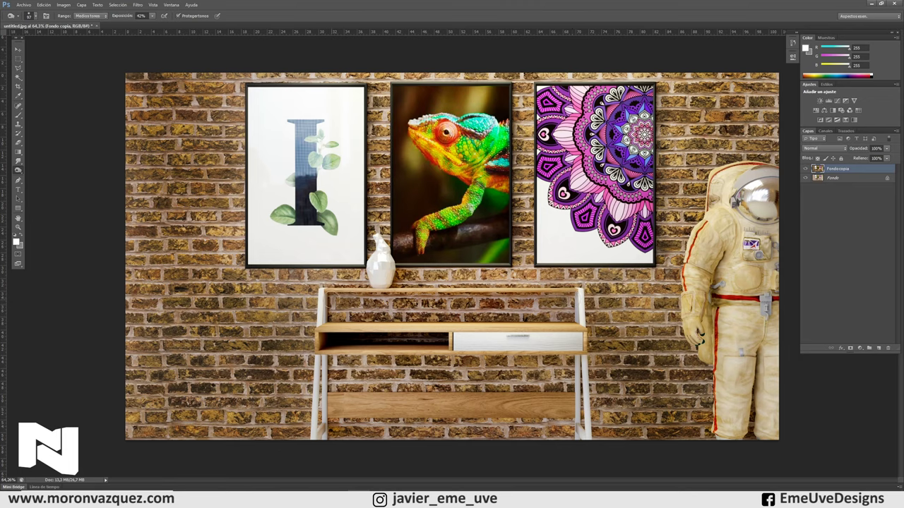
left_click(333, 299, "shift")
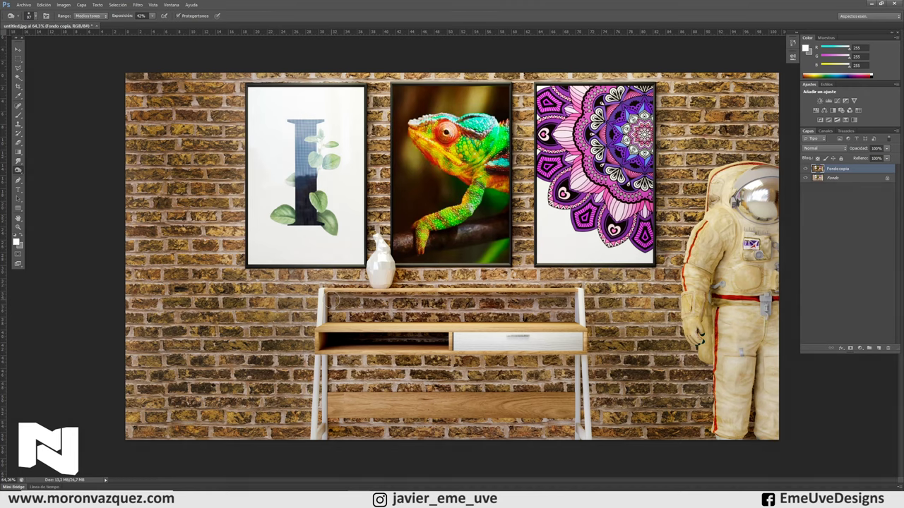
left_click(567, 300, "shift")
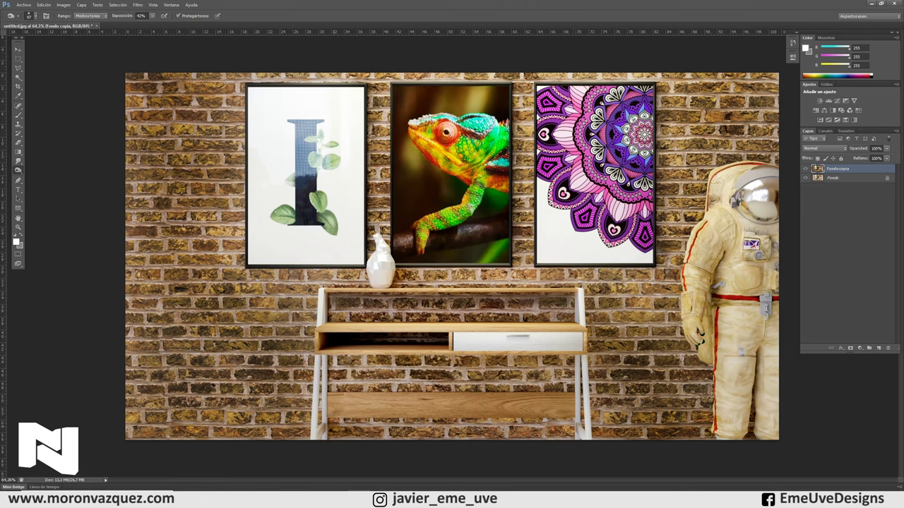
left_click(568, 422, "shift")
left_click(335, 422, "shift")
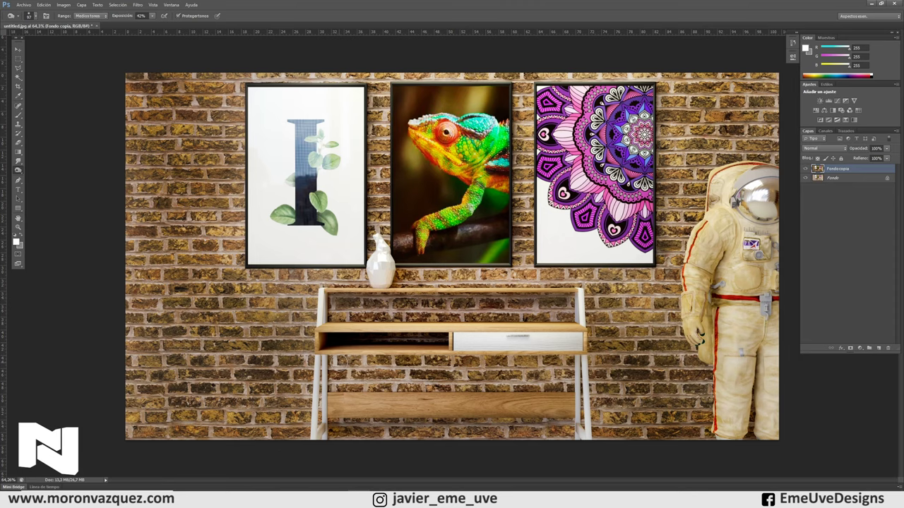
Step: Enlarge the burn brush to 189 px
left_click(31, 17)
left_click_drag(43, 38, 61, 38)
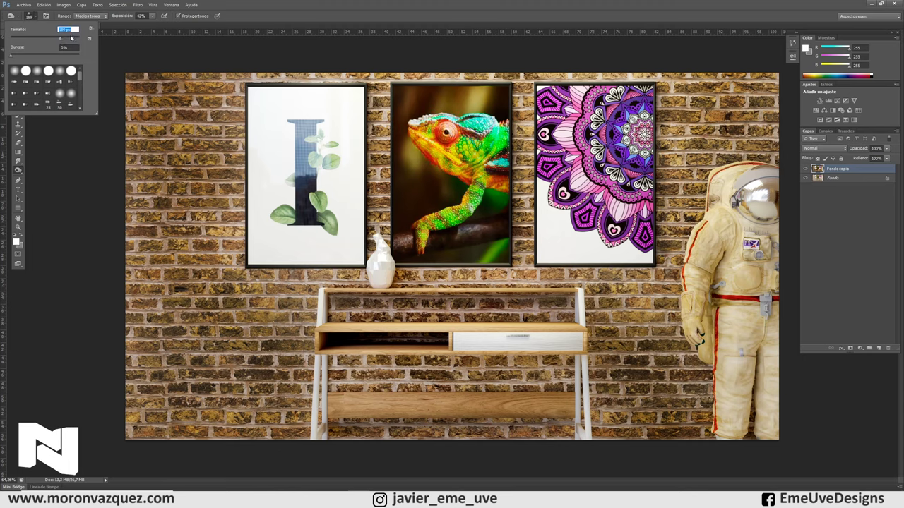
left_click(151, 43)
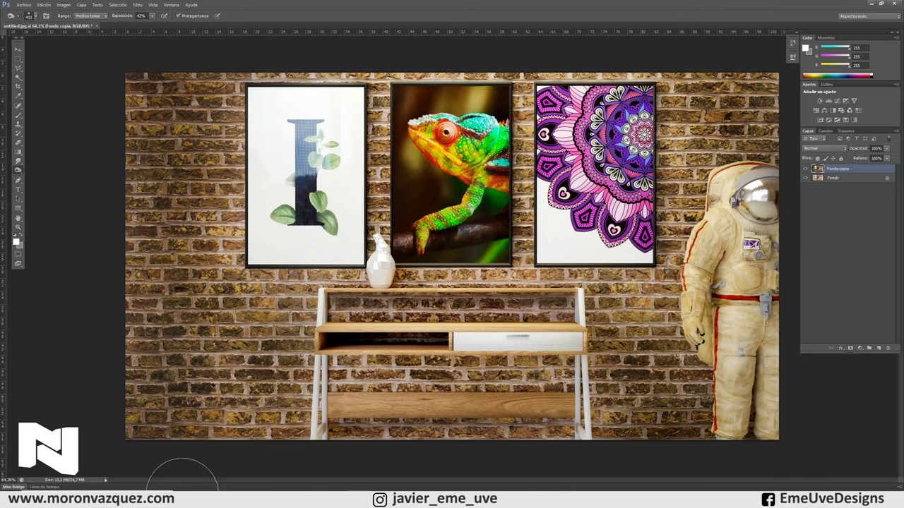
left_click(83, 19)
Step: Burn the bottom brick rows darker using the Sombras range at 8% exposure
left_click(84, 25)
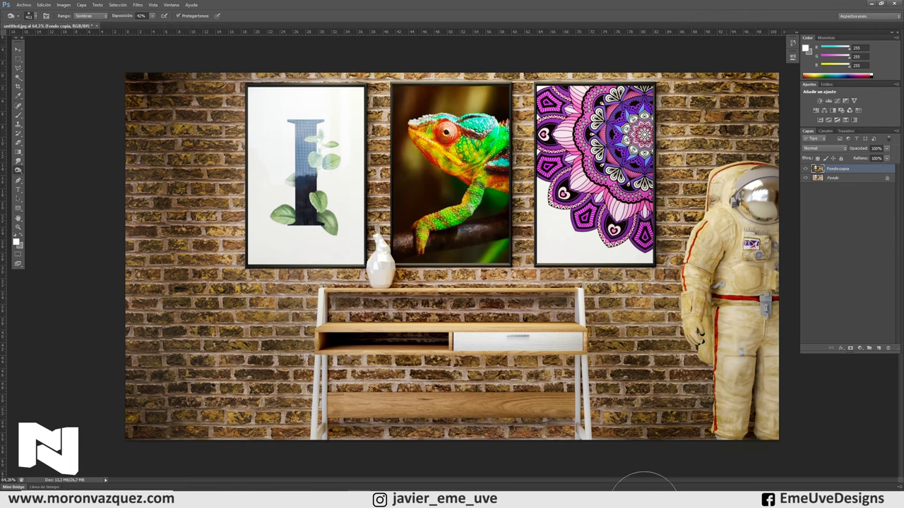
left_click(152, 17)
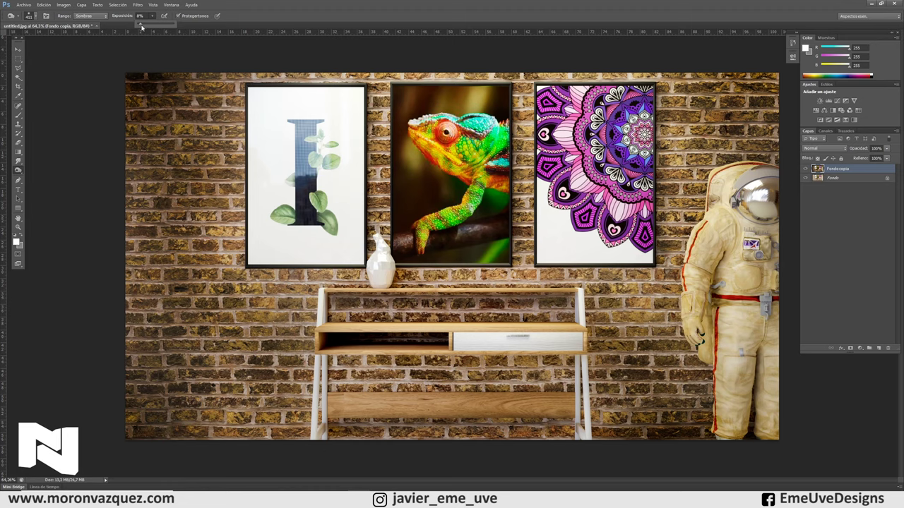
left_click_drag(145, 427, 279, 441)
left_click_drag(279, 441, 647, 448)
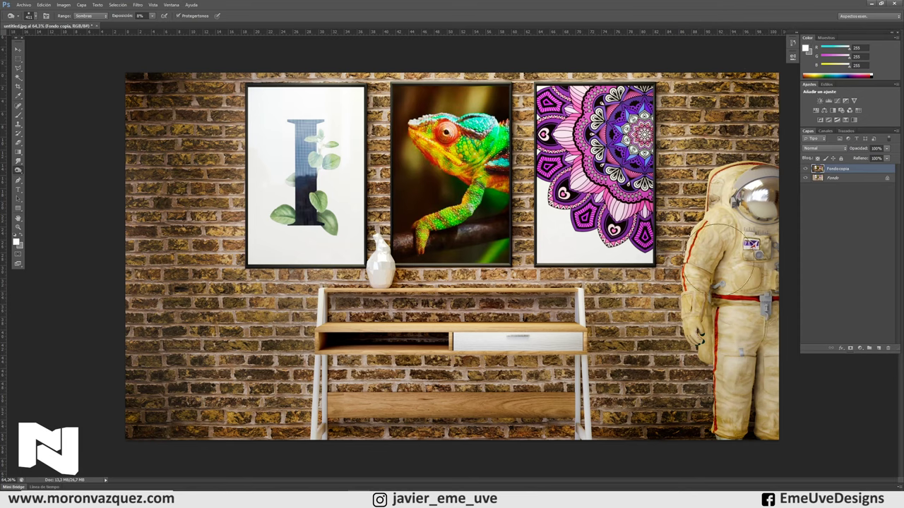
Step: With a 180 px brush in Medios tonos, slightly darken the astronaut's arm and hand
left_click(30, 16)
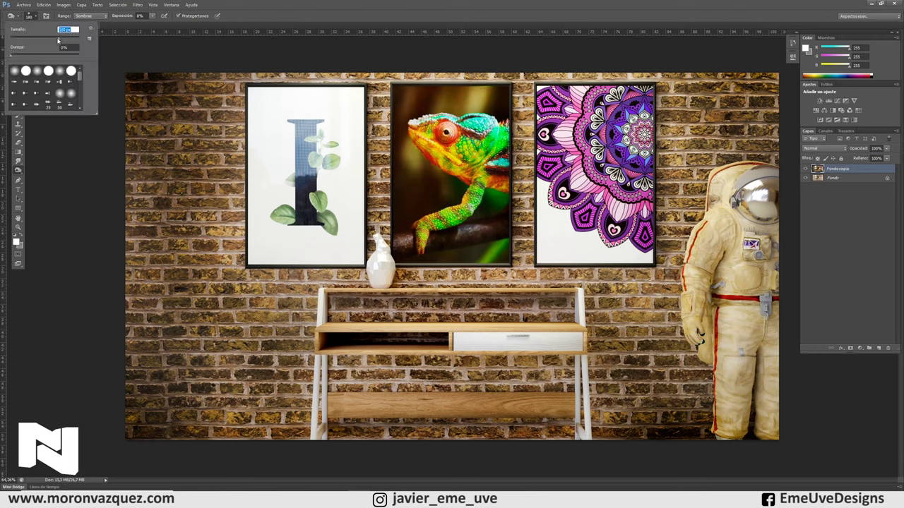
key("Return")
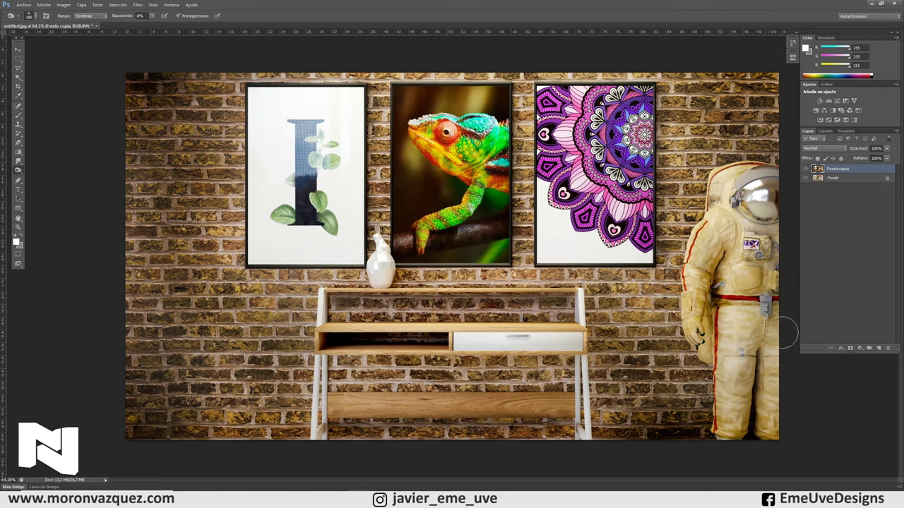
left_click(90, 16)
left_click(90, 28)
left_click_drag(709, 300, 713, 283)
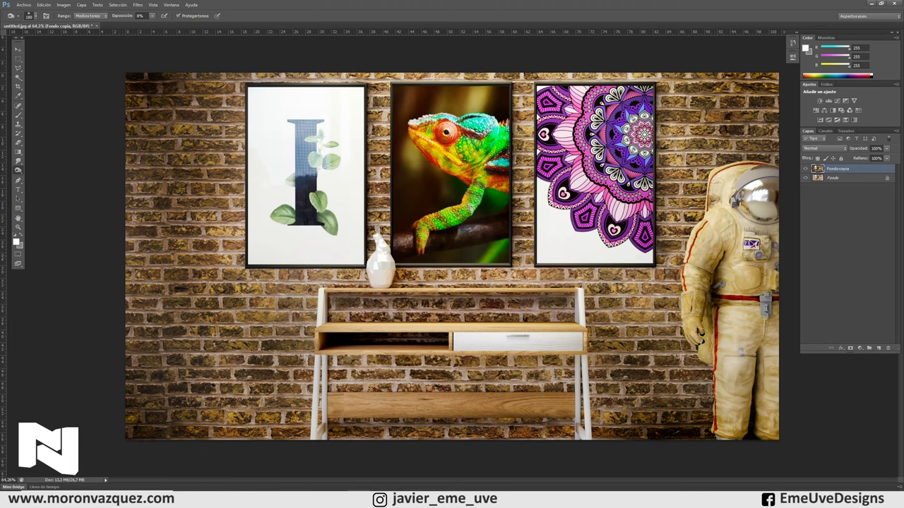
Step: Burn the astronaut's glove, helmet visor and lower right edge darker
left_click_drag(710, 306, 707, 318)
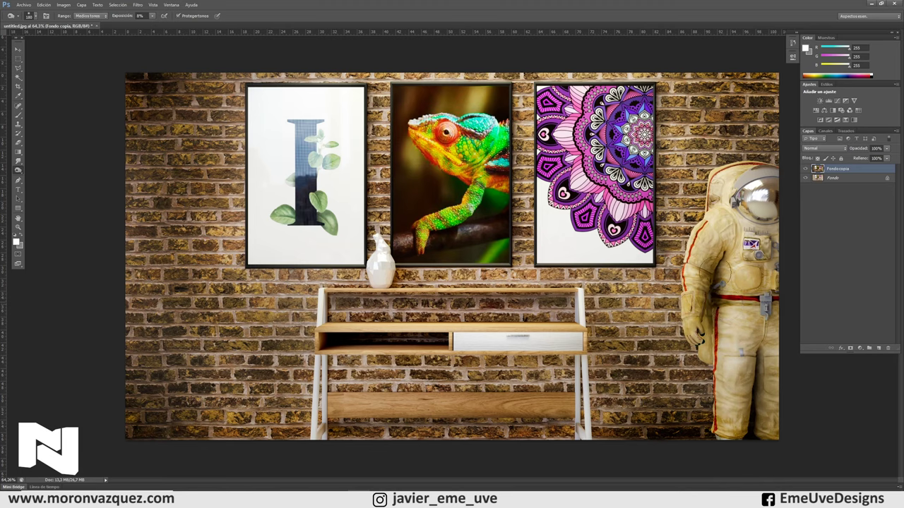
mouse_move(761, 214)
left_mouse_down()
mouse_move(738, 225)
mouse_move(744, 228)
left_mouse_up()
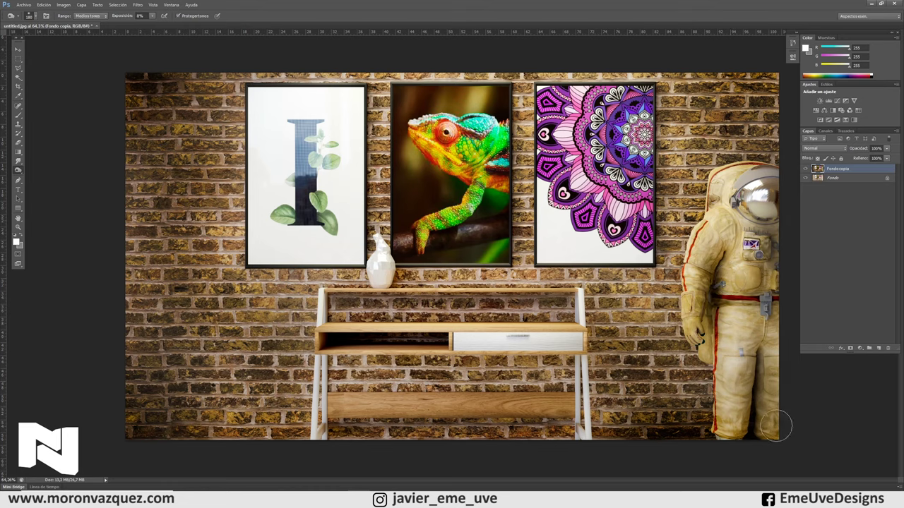
left_click_drag(734, 445, 766, 410)
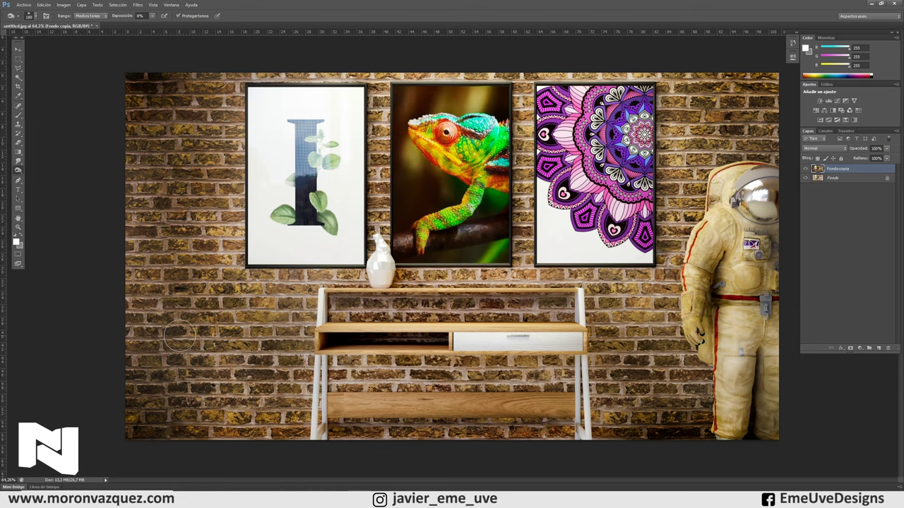
Step: Resize the brush, raise exposure to 26%, and burn along the wall's bottom brick rows
left_click(30, 16)
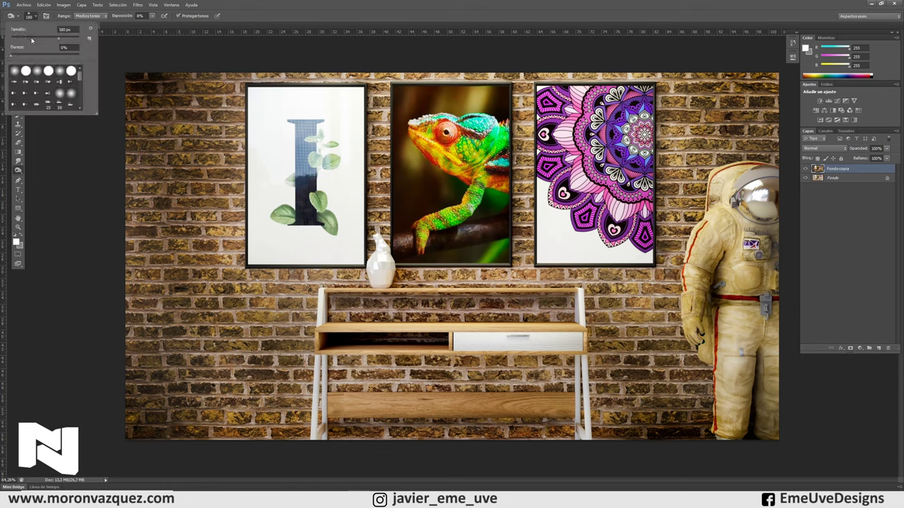
left_click_drag(63, 40, 60, 40)
key("Return")
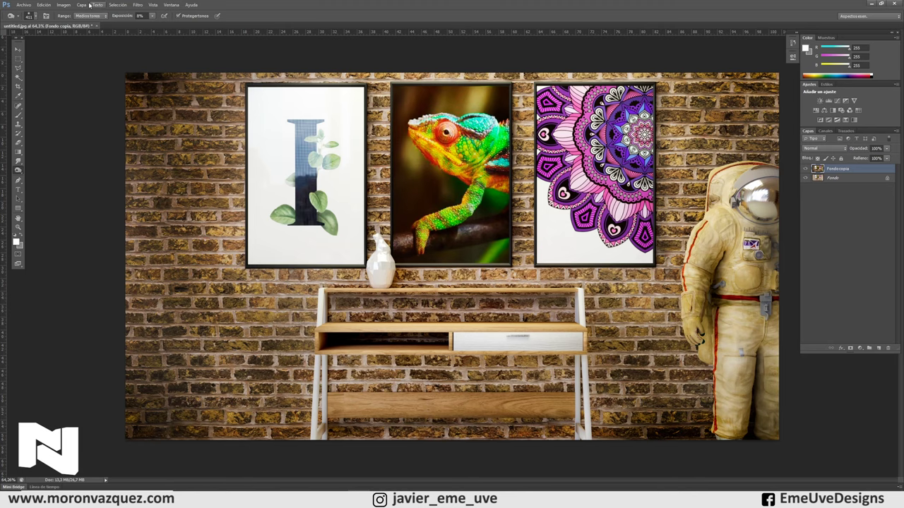
left_click(153, 16)
left_click(151, 405)
left_click_drag(151, 405, 774, 435)
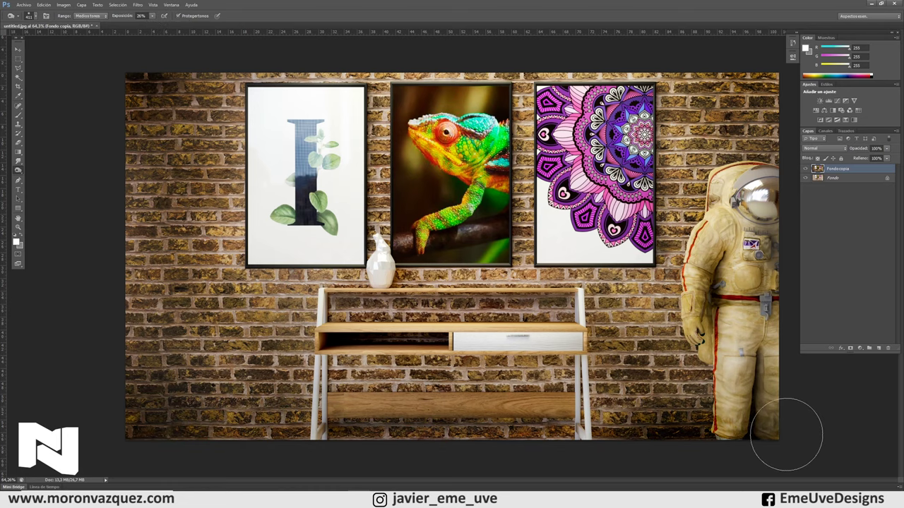
left_click(88, 17)
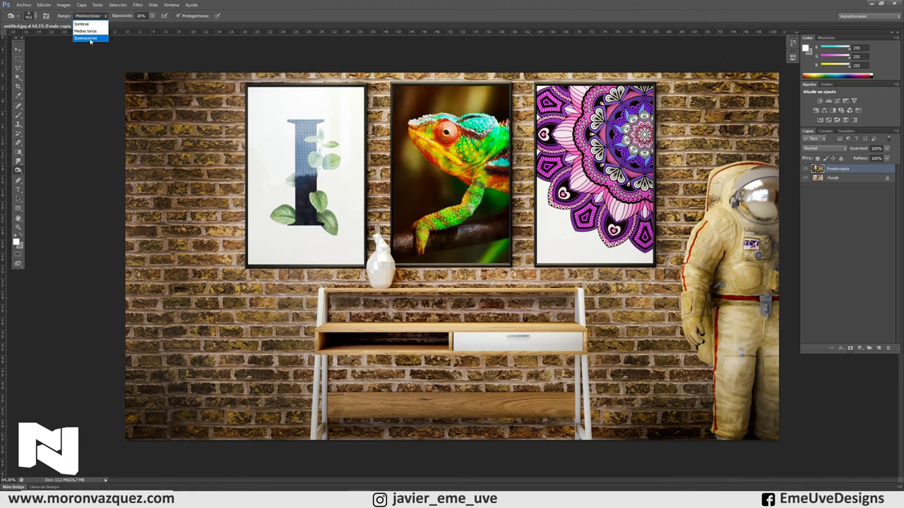
Step: Burn the shelf's left cubby and top in the Iluminaciones range at 21% exposure
left_click(87, 38)
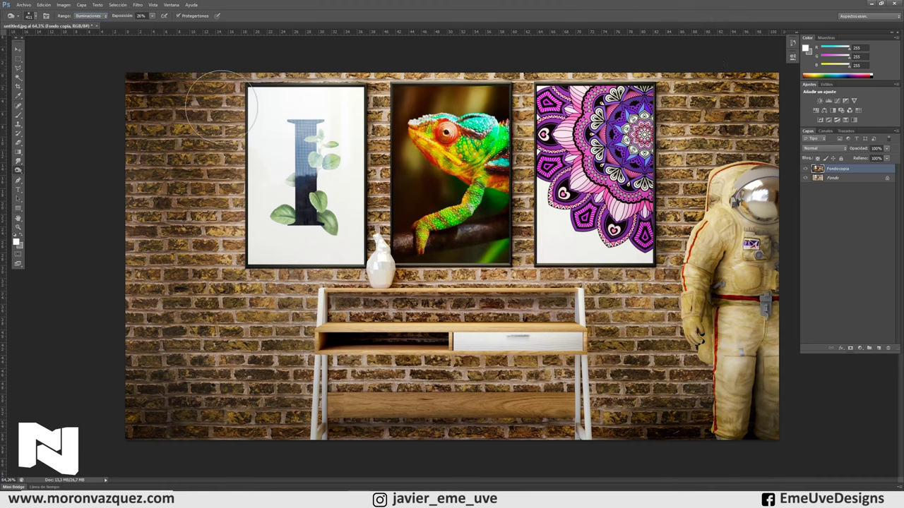
left_click(150, 16)
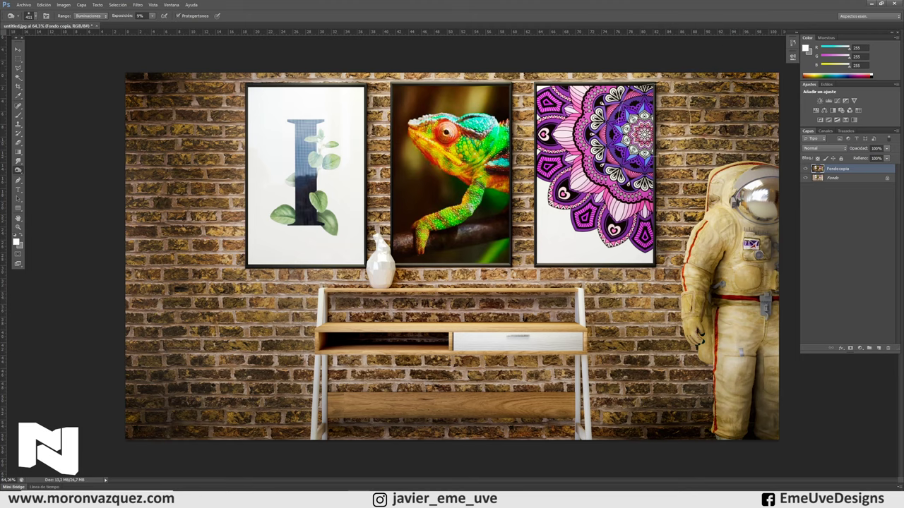
left_click(153, 16)
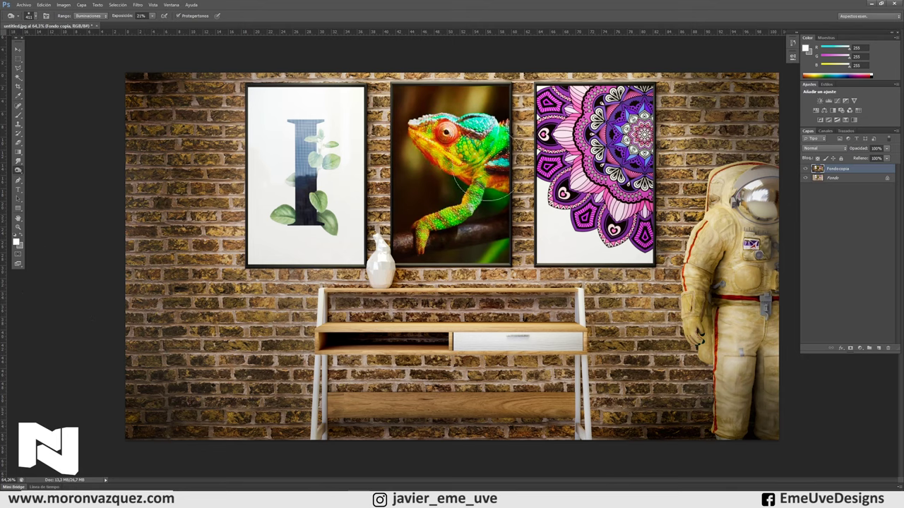
left_click_drag(324, 339, 487, 339)
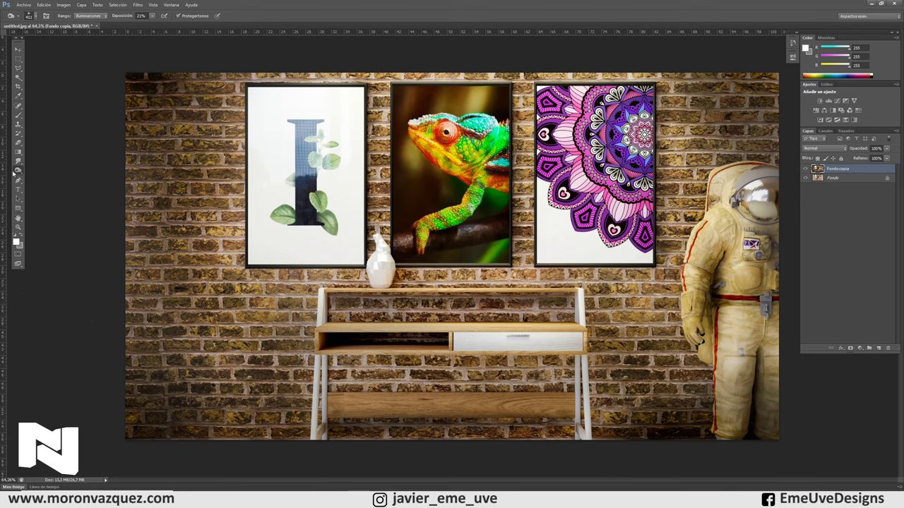
right_click(18, 172)
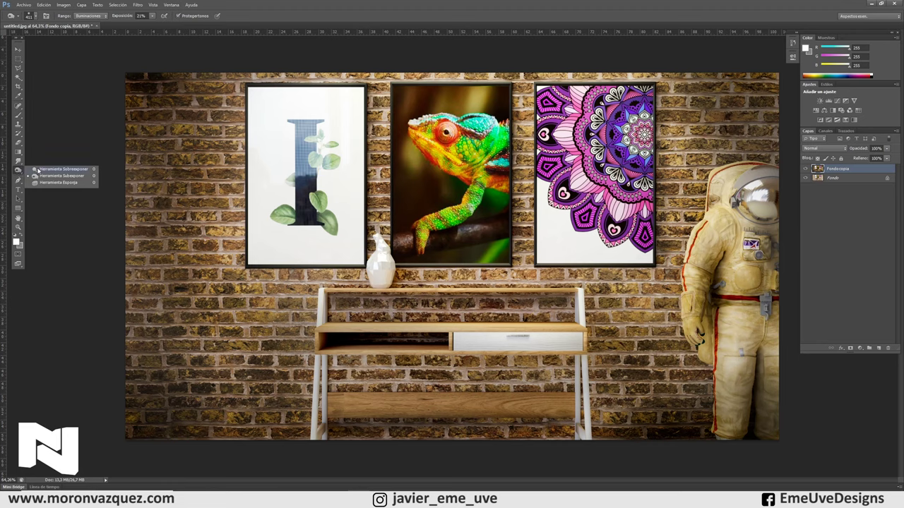
Step: Dodge the astronaut's suit from leg to helmet using Medios tonos at 20% exposure
left_click(37, 170)
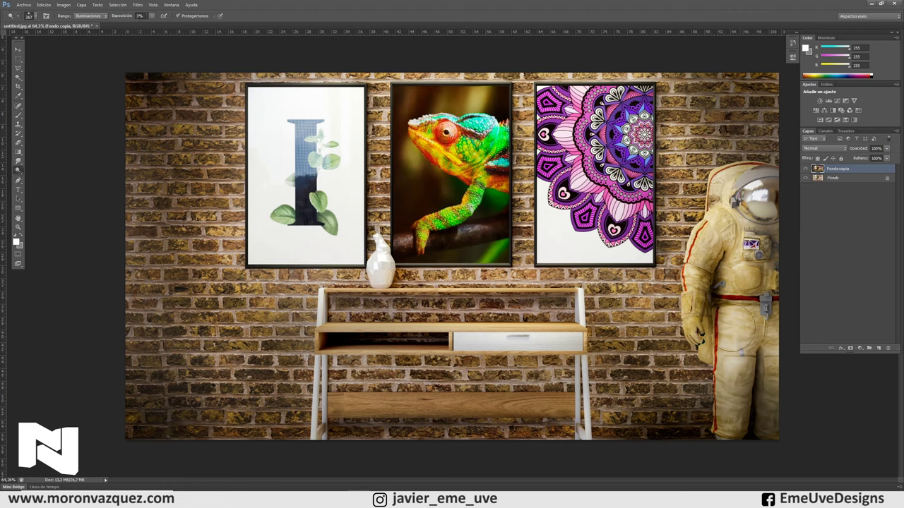
left_click_drag(732, 326, 729, 358)
left_click(151, 16)
left_click(90, 15)
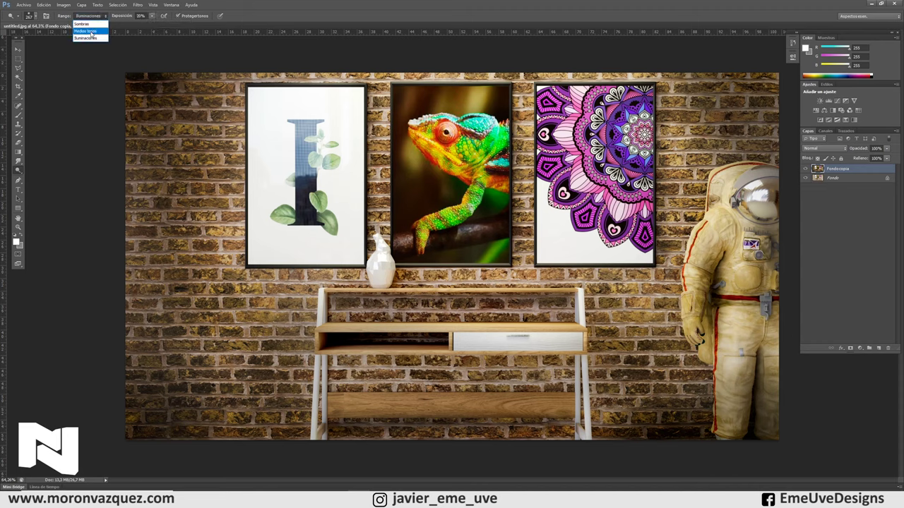
left_click(86, 31)
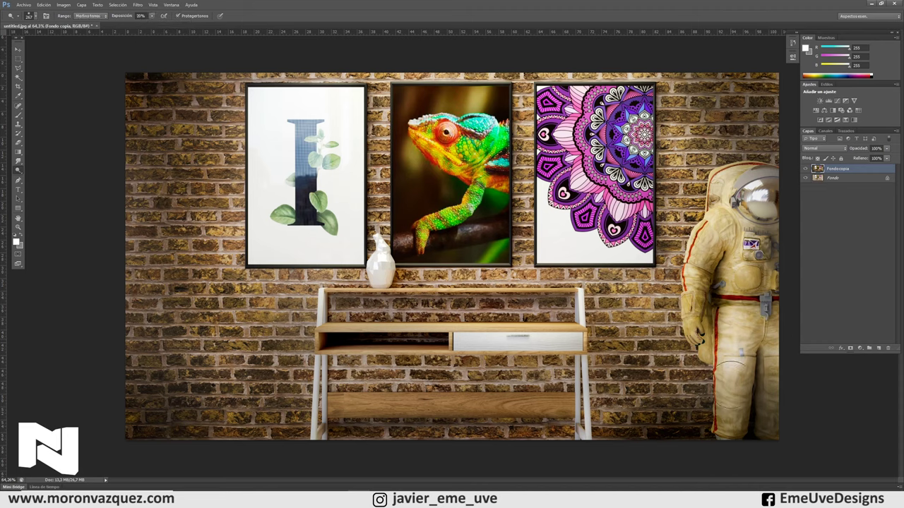
left_click_drag(726, 272, 770, 204)
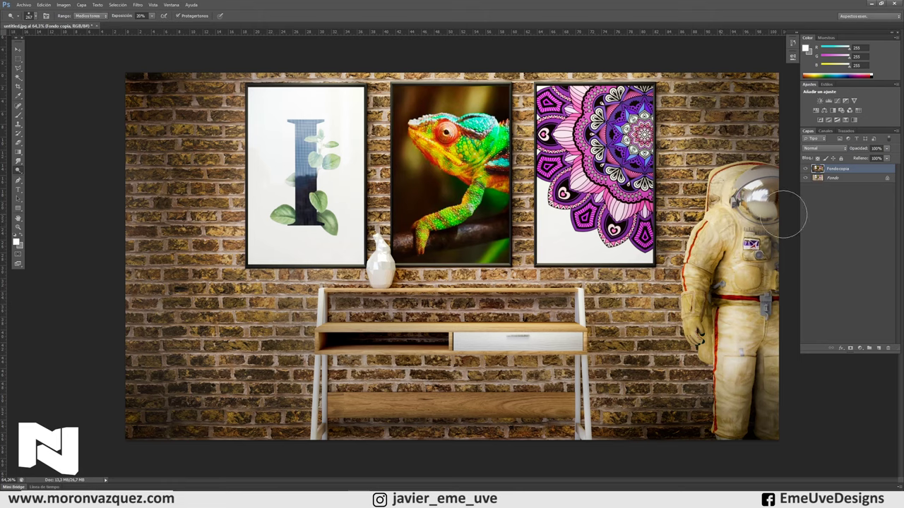
Step: Shrink the dodge brush to about 158 px
left_click(30, 16)
left_click_drag(57, 41, 55, 40)
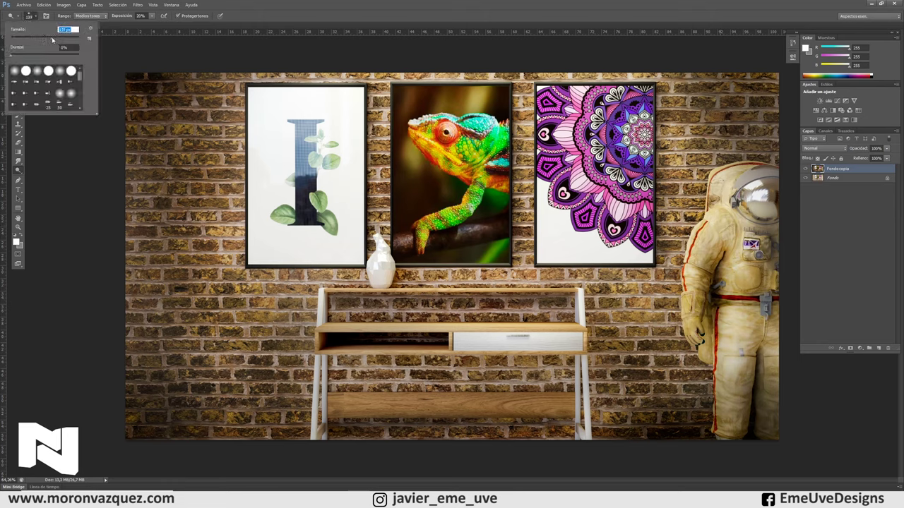
left_click(745, 328)
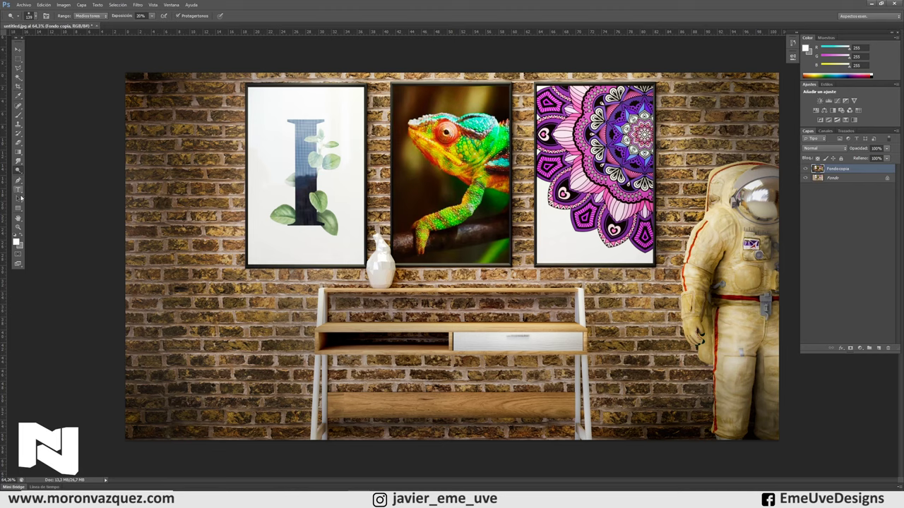
left_click(19, 114)
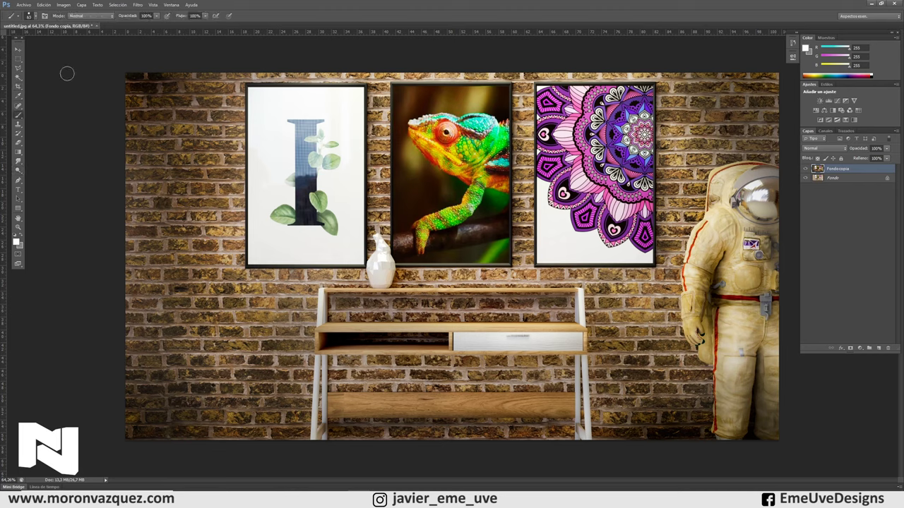
left_click(29, 15)
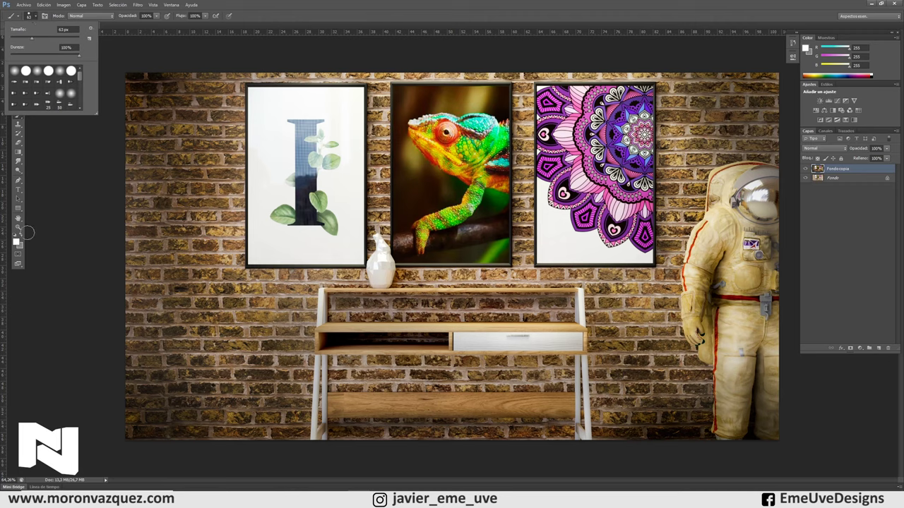
left_click_drag(205, 260, 671, 360)
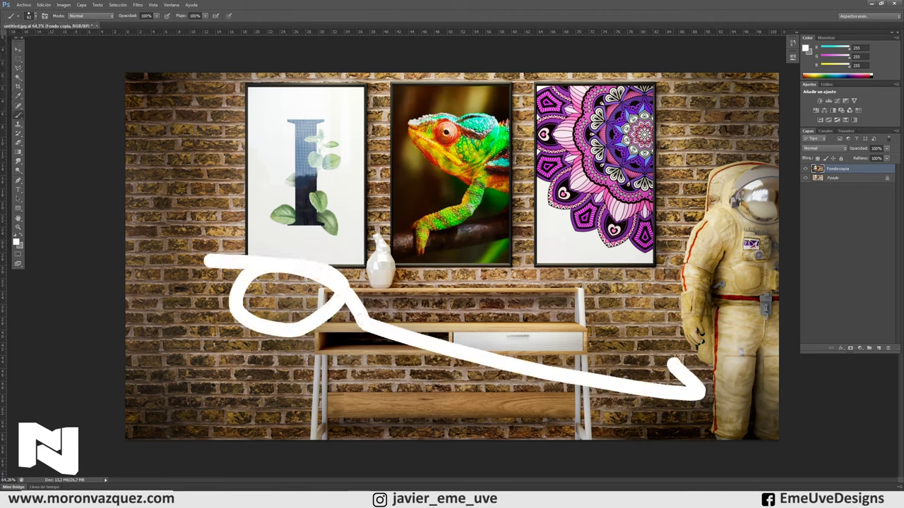
key("ctrl+z")
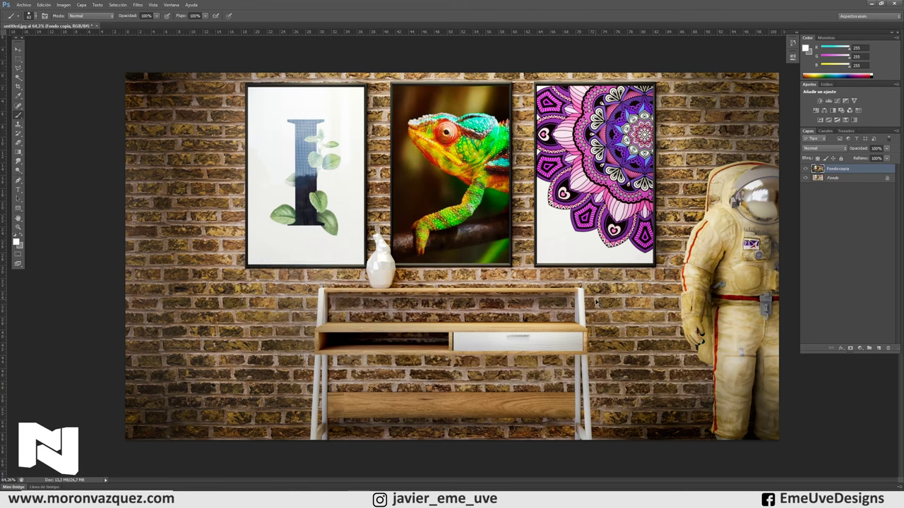
key("ctrl+z")
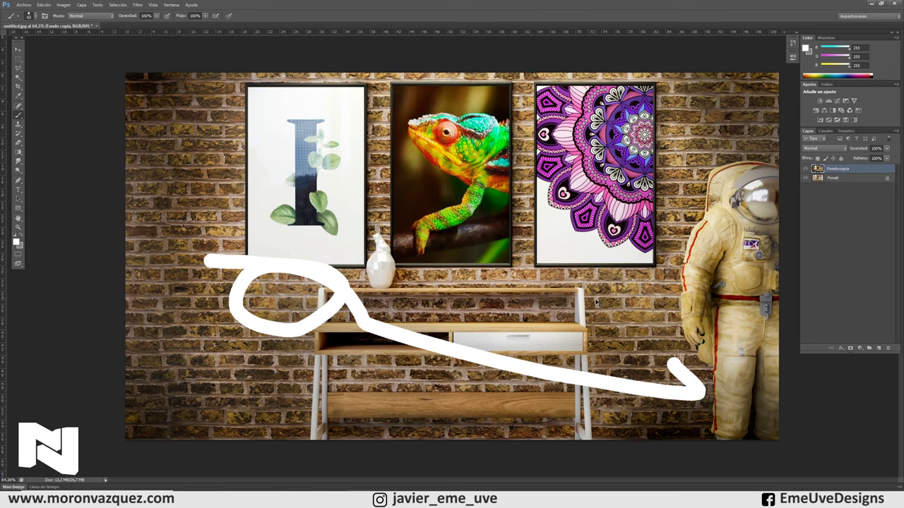
key("ctrl+z")
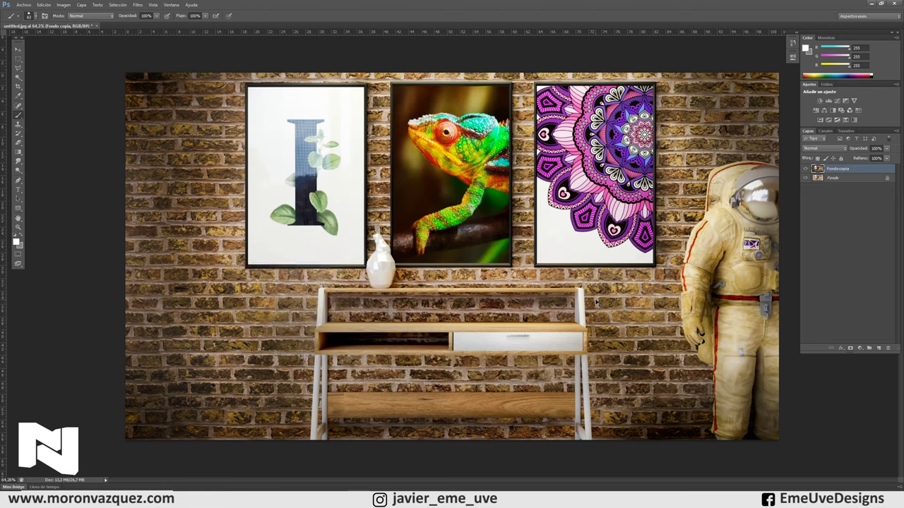
key("ctrl+z")
key("ctrl+z")
key("ctrl+z")
key("ctrl+z")
key("ctrl+z")
key("ctrl+z")
mouse_move(159, 302)
left_mouse_down()
mouse_move(161, 315)
mouse_move(246, 298)
left_mouse_up()
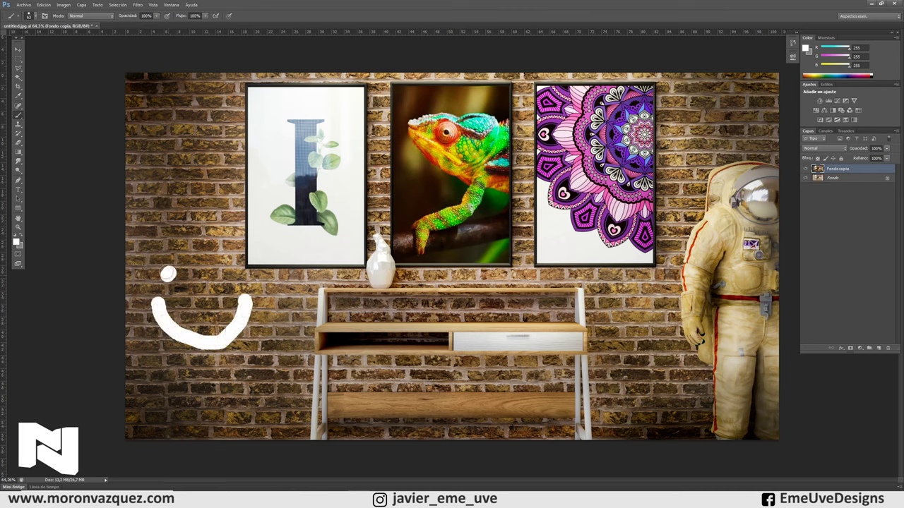
left_click(219, 275)
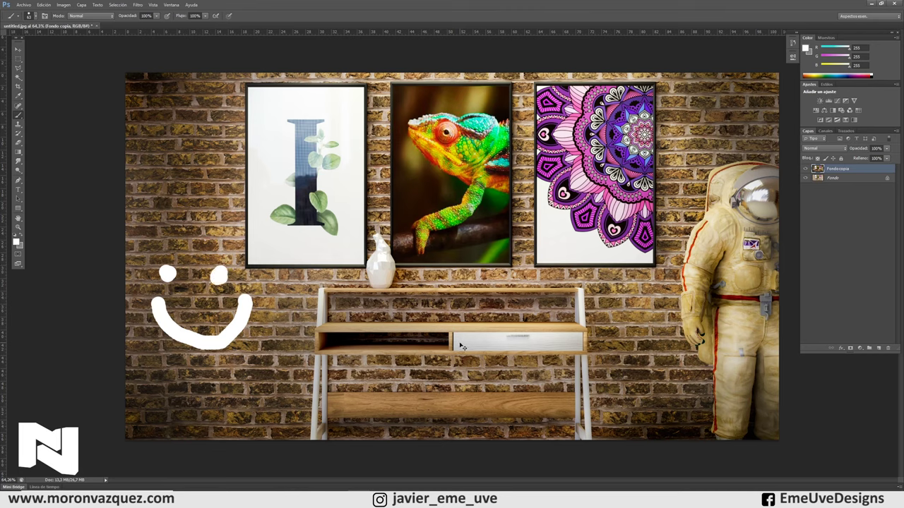
key("ctrl+z")
key("ctrl+z")
key("ctrl+z")
key("ctrl+alt+z")
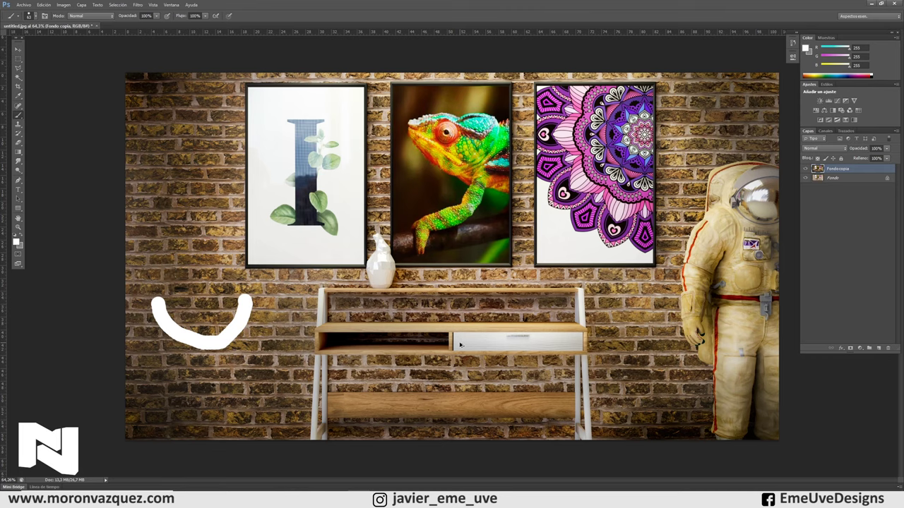
key("ctrl+alt+z")
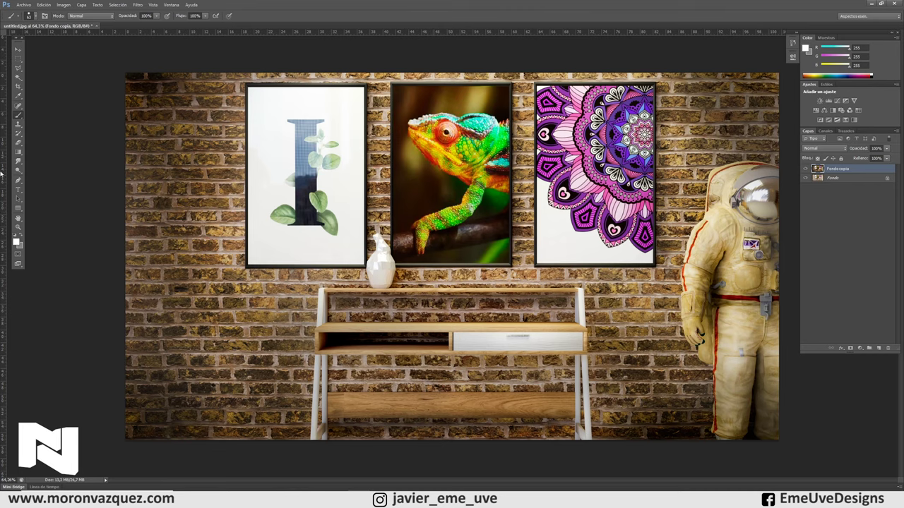
Step: Switch back to the Sobreexponer (Dodge) tool, still on Medios tonos at 20%
left_click(19, 172)
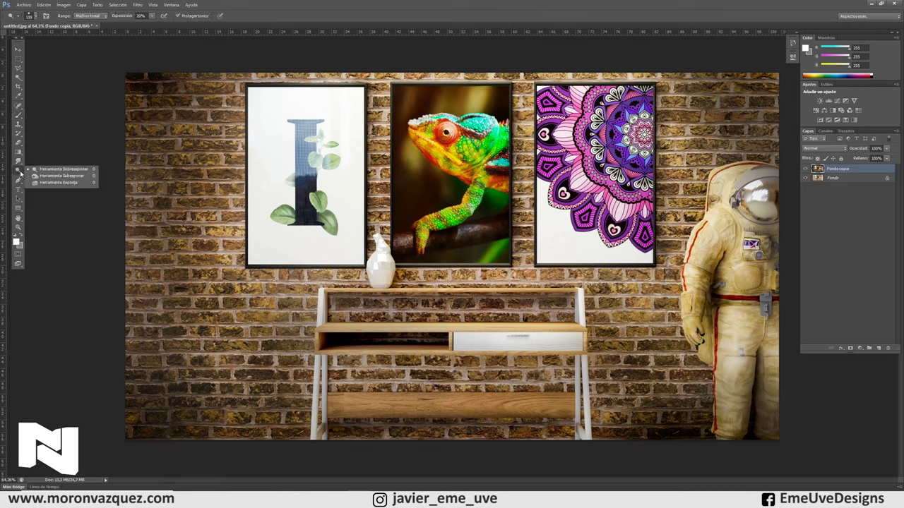
left_click(69, 127)
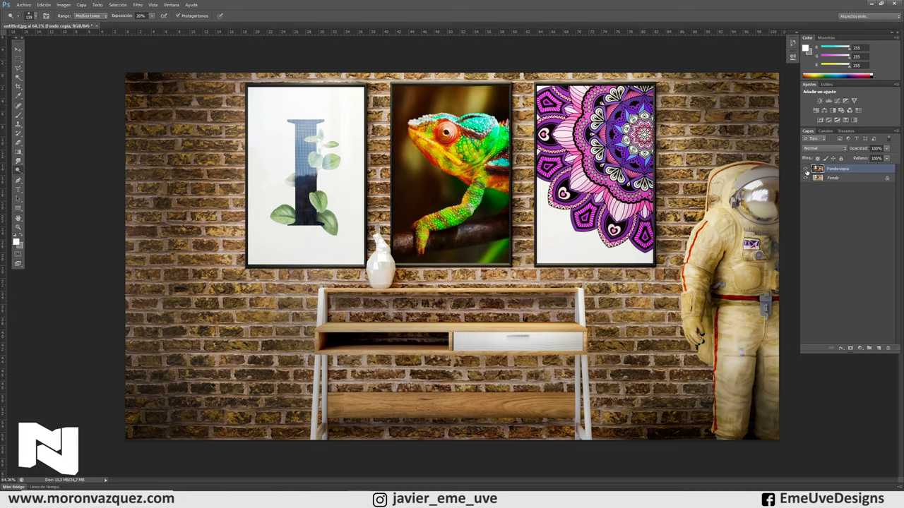
left_click(806, 169)
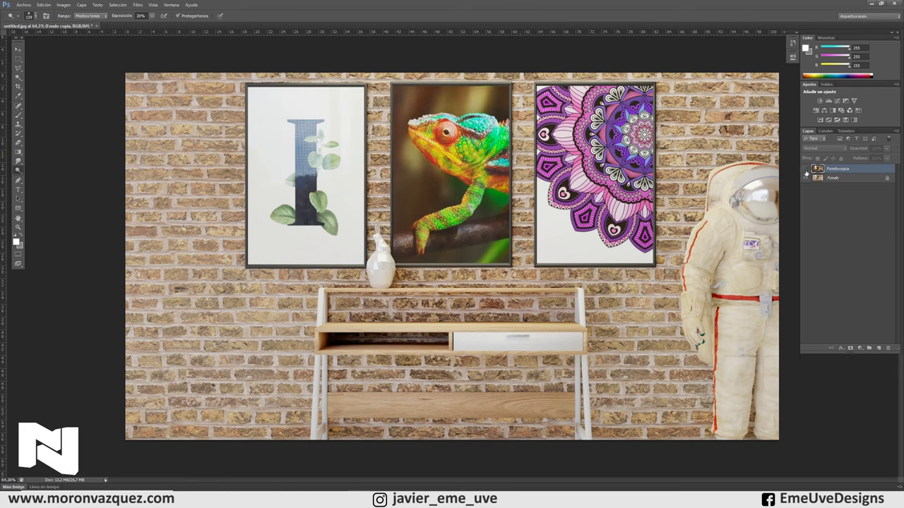
left_click(805, 170)
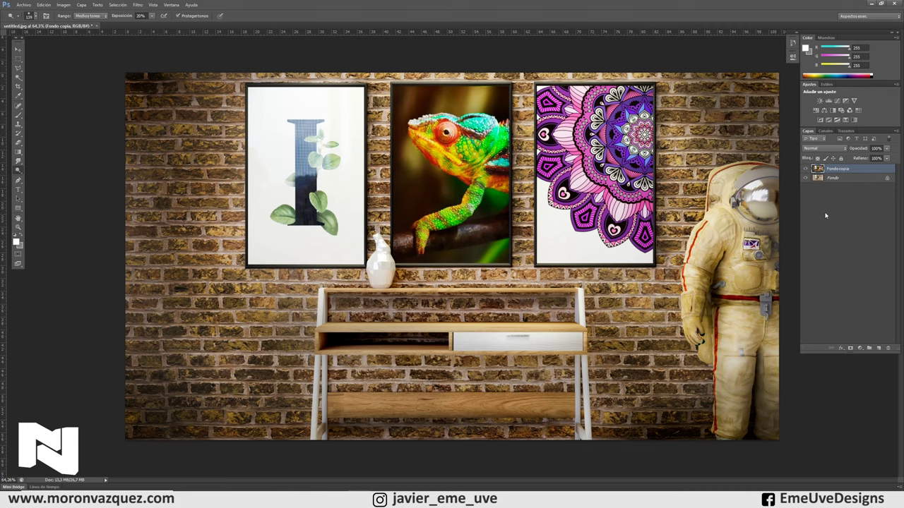
left_click(805, 169)
left_click(806, 171)
left_click(806, 169)
left_click(807, 171)
left_click(806, 170)
left_click(806, 170)
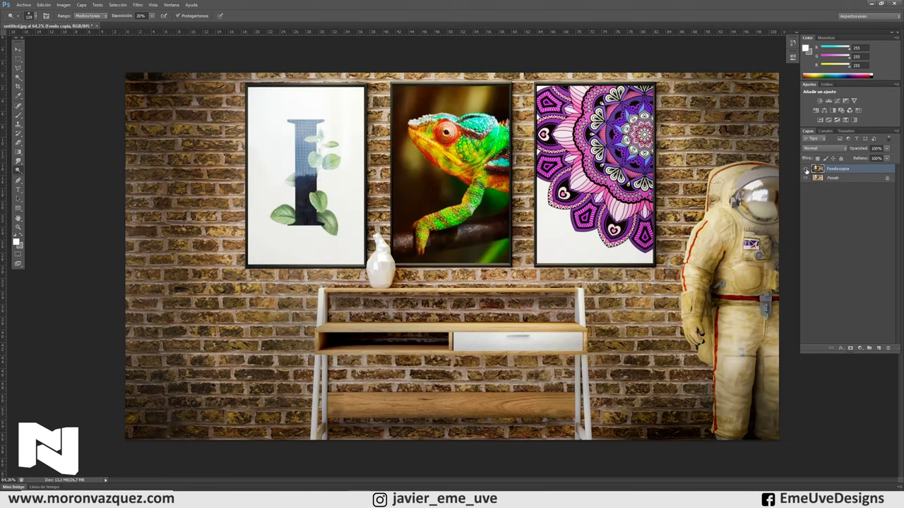